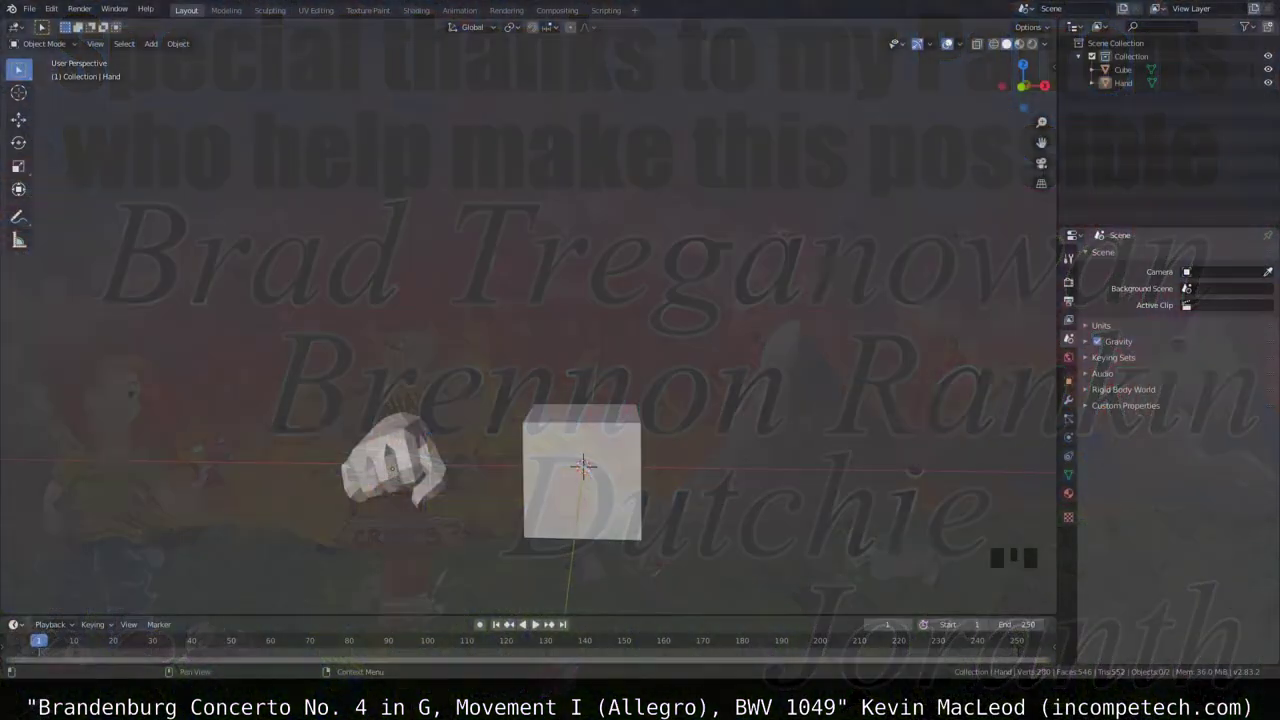
Step: Inflate the cube's top edge and deflate vertical grooves to separate finger ridges, smoothing between them
middle_click_drag(640, 322, 645, 318)
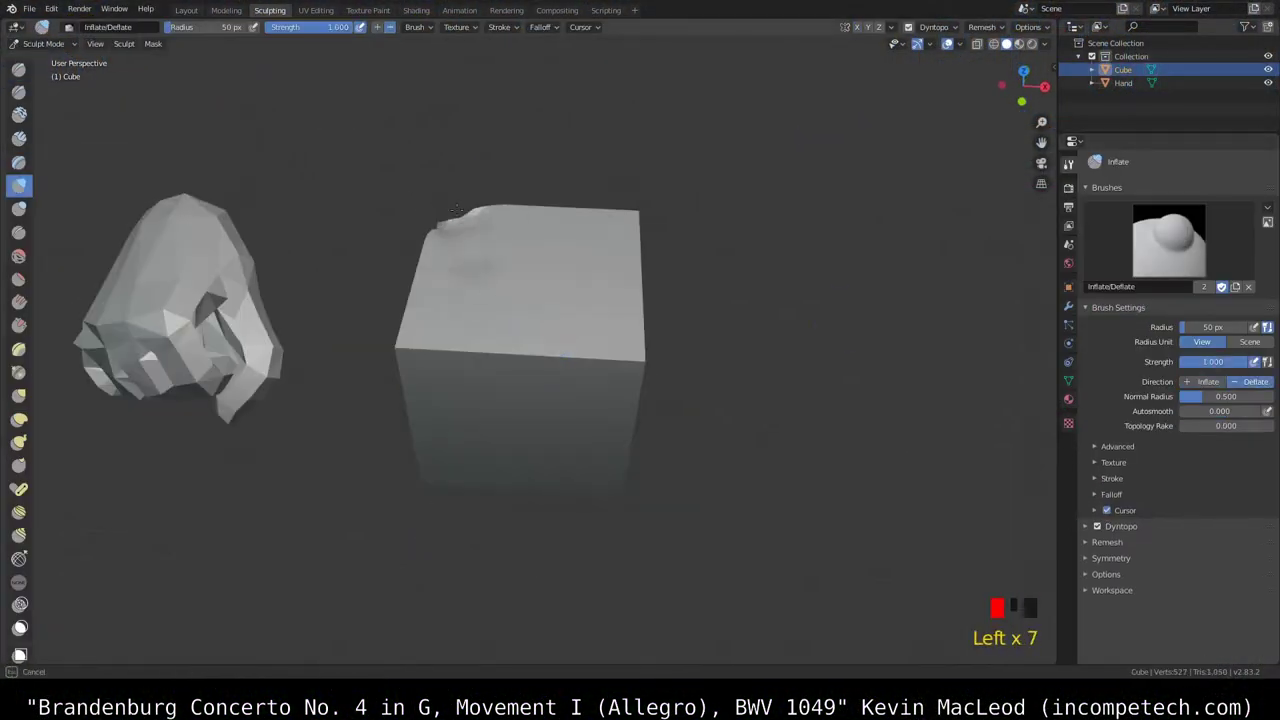
left_click_drag(455, 210, 440, 237)
middle_click_drag(606, 354, 561, 350)
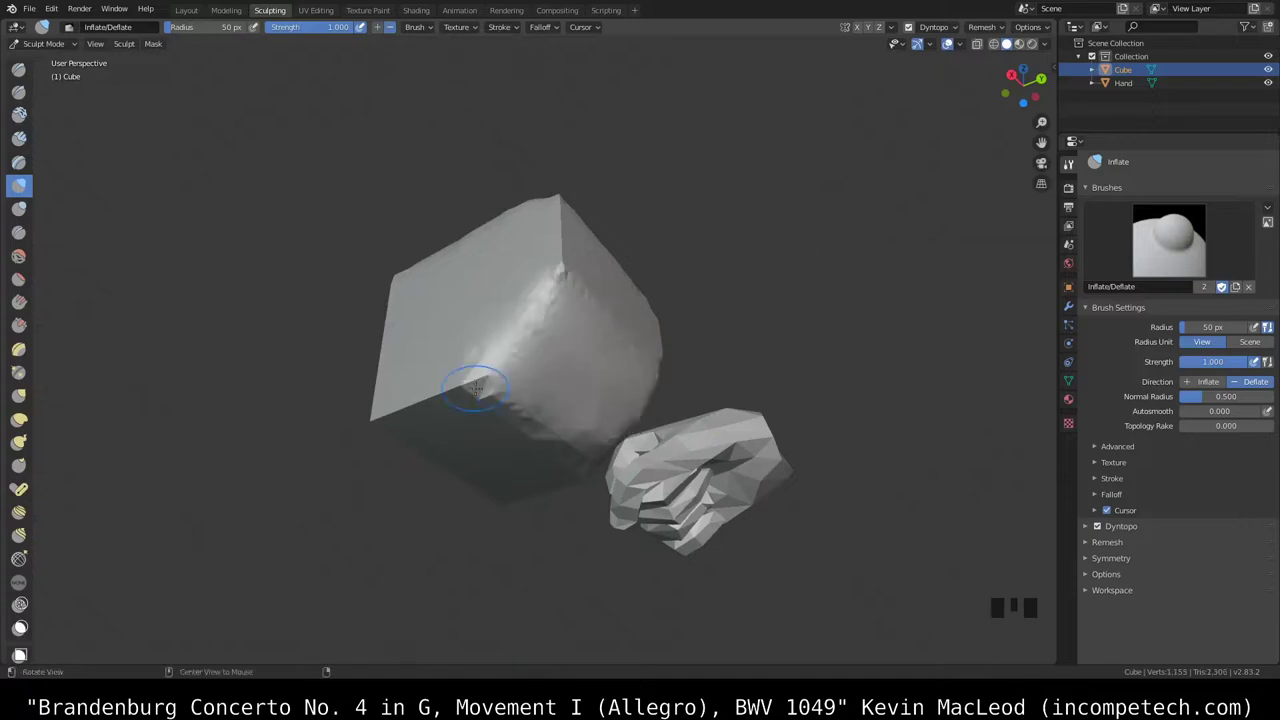
left_click_drag(490, 440, 489, 287)
left_click_drag(490, 205, 502, 201, "shift")
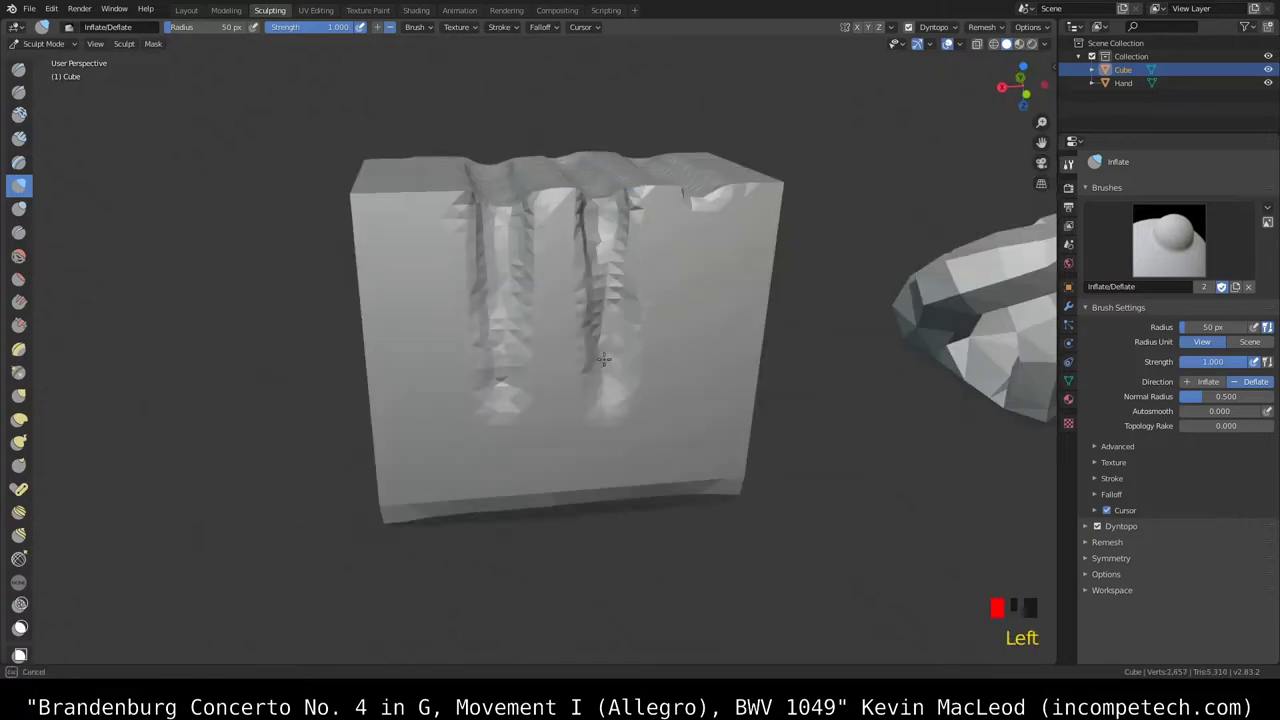
middle_click_drag(604, 358, 486, 317)
left_click_drag(613, 330, 613, 592, "ctrl")
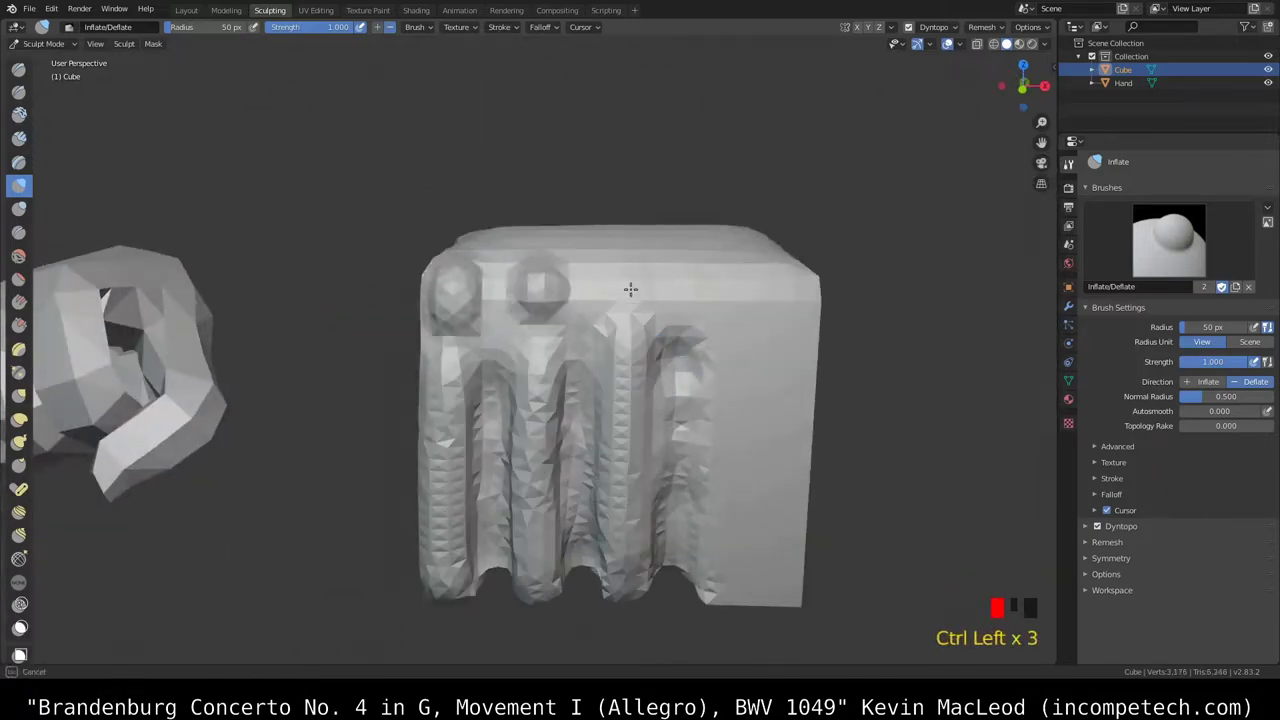
left_click_drag(668, 350, 673, 468, "shift")
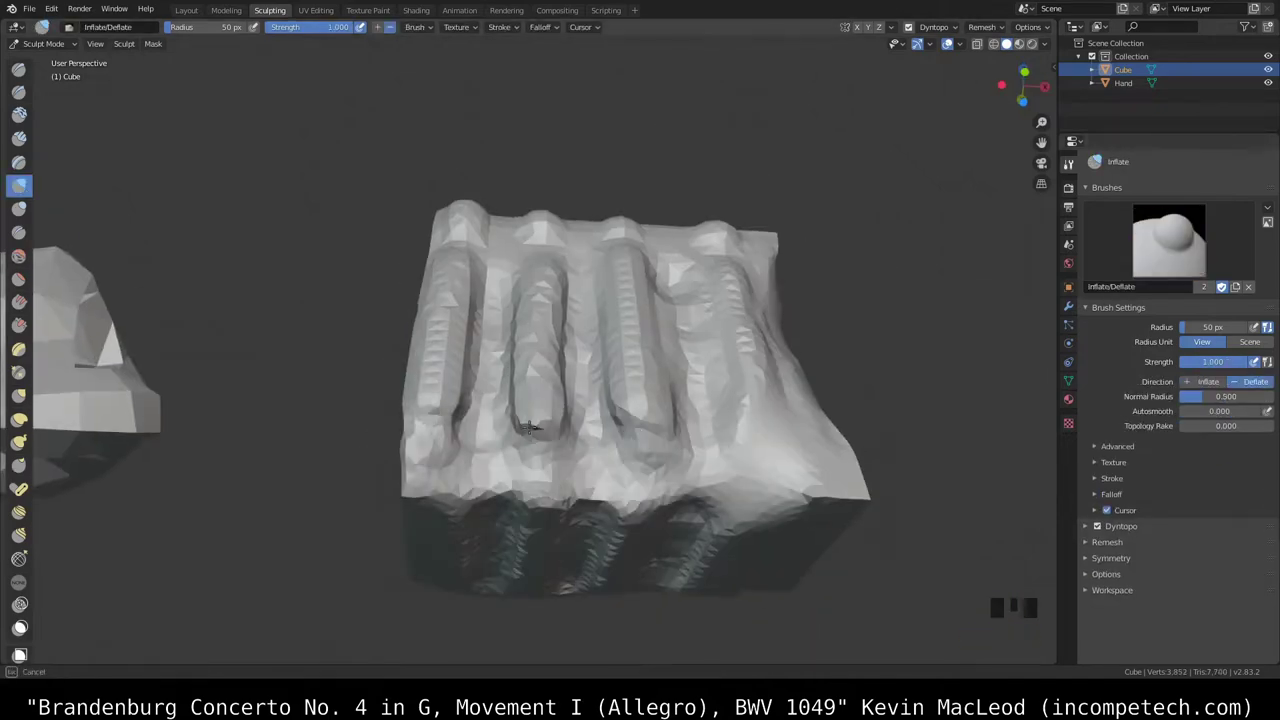
middle_click_drag(600, 350, 520, 330)
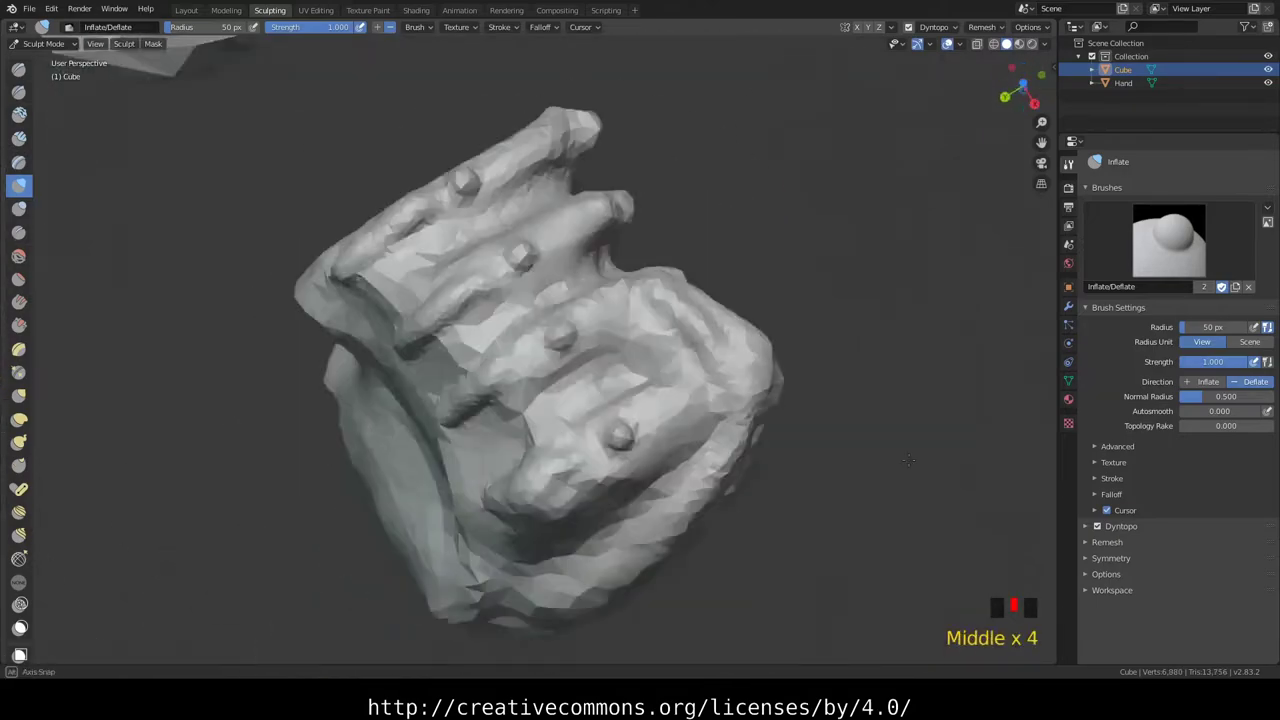
Step: Smooth the surface around the fingers and build up the fist near the thumb crease
middle_click_drag(908, 460, 760, 420)
middle_click_drag(760, 420, 676, 385, "shift")
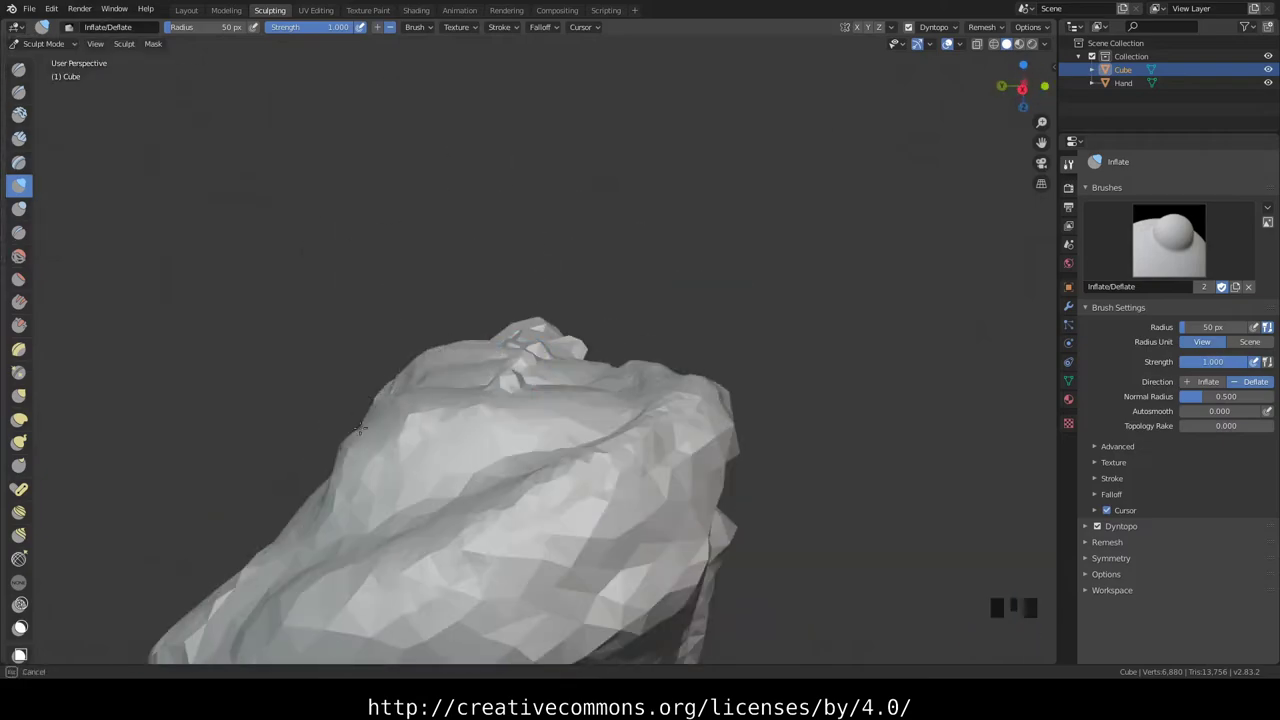
middle_click_drag(360, 428, 652, 580)
middle_click_drag(466, 583, 686, 457)
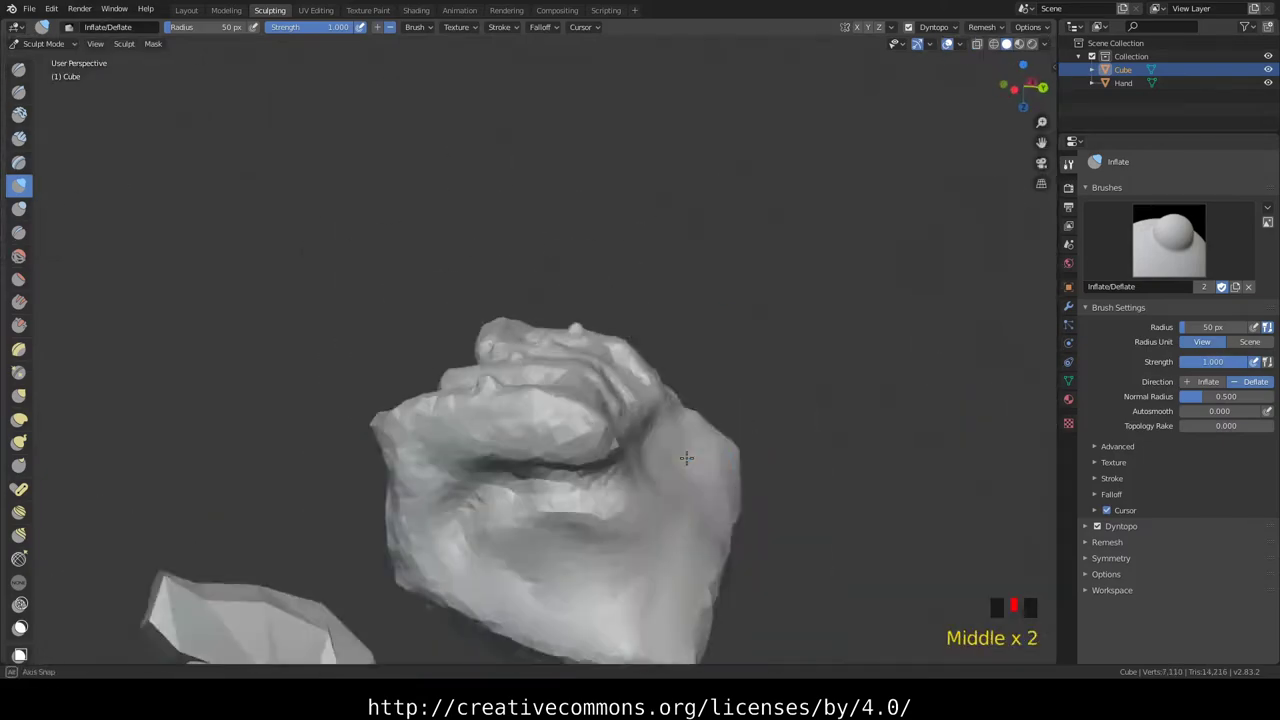
scroll(606, 434, "up", 2)
middle_click_drag(606, 434, 634, 297, "shift")
left_click_drag(634, 297, 727, 155, "shift")
mouse_move(727, 155)
middle_mouse_down("shift")
mouse_move(560, 300)
mouse_move(410, 371)
middle_mouse_up("shift")
mouse_move(150, 415)
middle_mouse_down()
mouse_move(300, 300)
mouse_move(510, 378)
middle_mouse_up()
left_click_drag(509, 380, 540, 370)
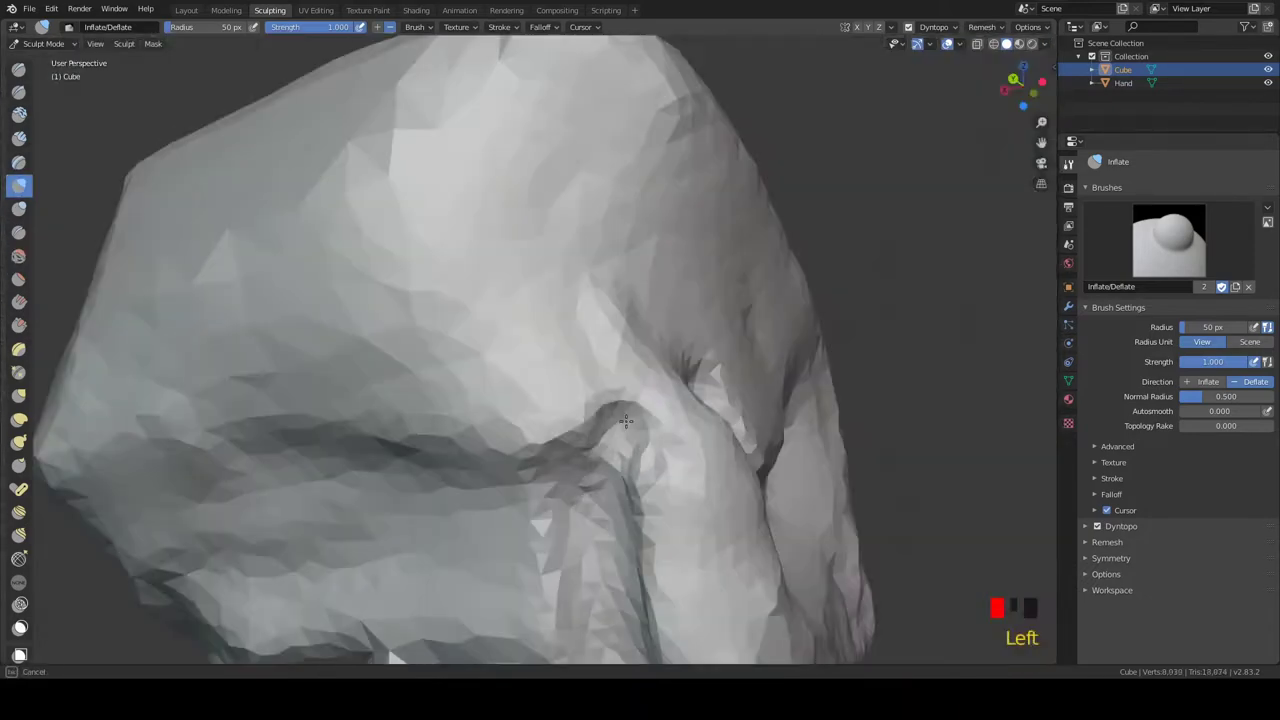
mouse_move(540, 370)
middle_mouse_down()
mouse_move(728, 294)
mouse_move(617, 392)
middle_mouse_up()
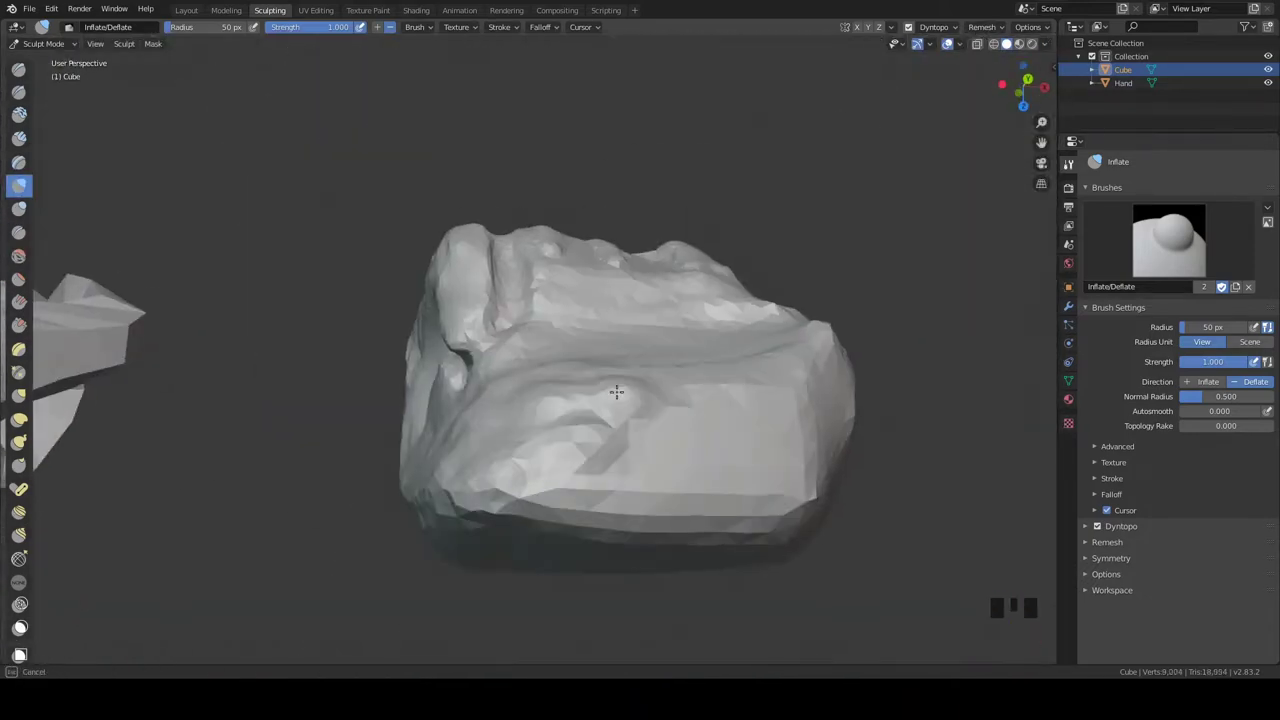
Step: Deflate creases across the top of the fist, between the knuckles and along the wrapped thumb
middle_click_drag(903, 452, 640, 330)
left_click_drag(640, 330, 600, 260, "ctrl")
mouse_move(600, 260)
middle_mouse_down()
mouse_move(578, 212)
mouse_move(651, 143)
middle_mouse_up()
left_click_drag(651, 143, 651, 150, "shift")
middle_click_drag(651, 150, 457, 251)
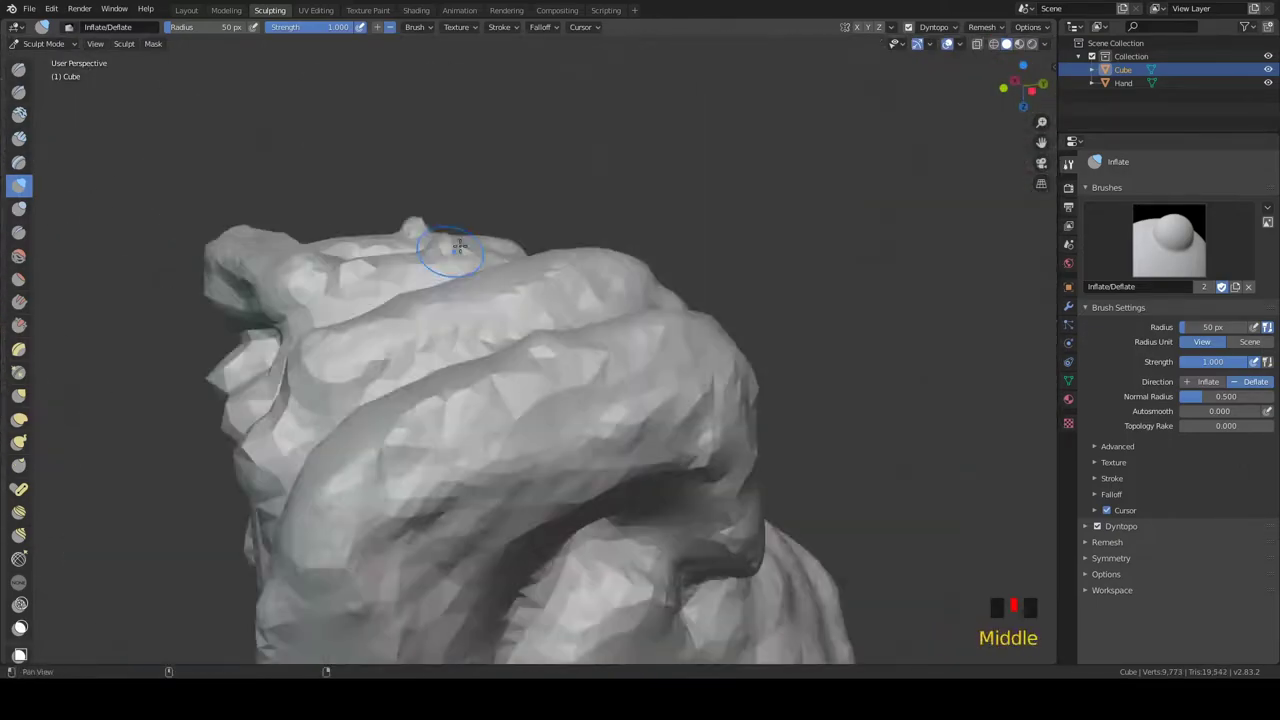
left_click_drag(457, 251, 530, 370, "ctrl")
mouse_move(530, 370)
middle_mouse_down()
mouse_move(609, 563)
mouse_move(686, 409)
mouse_move(829, 506)
mouse_move(700, 300)
middle_mouse_up()
left_click_drag(700, 300, 680, 285, "ctrl")
middle_click_drag(680, 285, 463, 328)
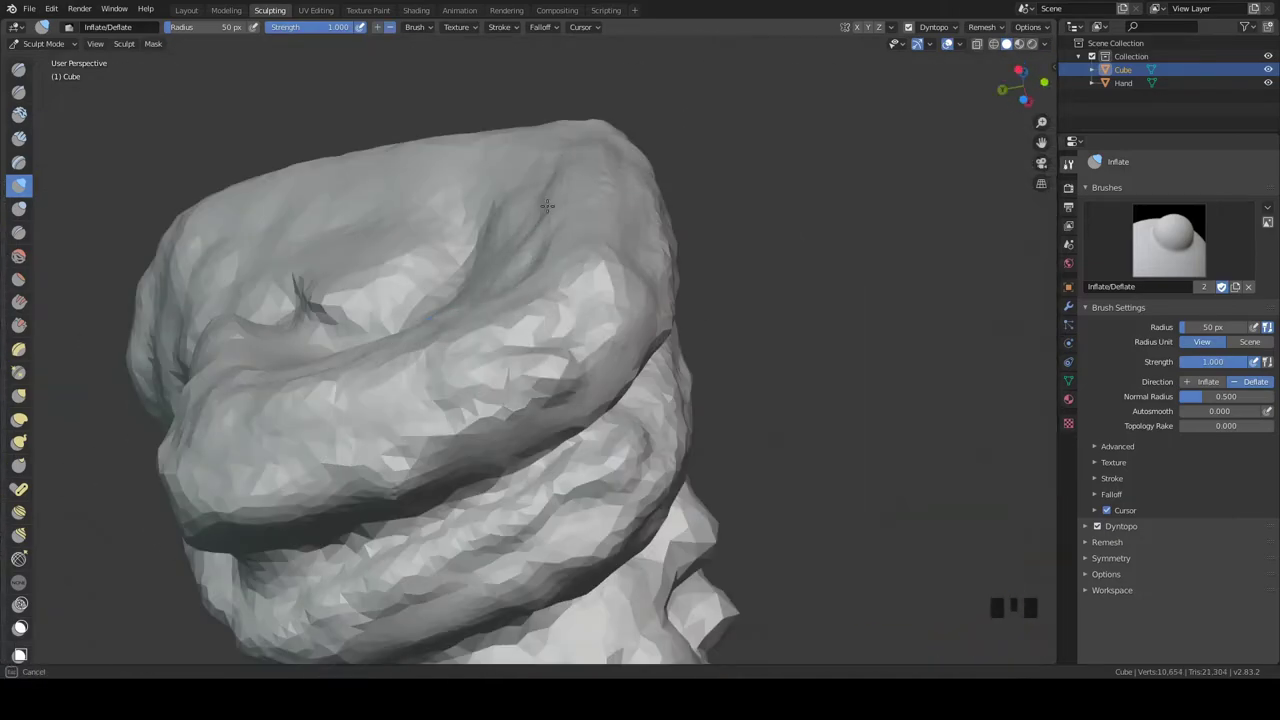
Step: Deepen the grooves between the fingers and inflate the finger ridges
middle_click_drag(547, 205, 680, 300)
left_click_drag(680, 300, 690, 400, "ctrl")
middle_click_drag(690, 400, 460, 240)
left_click_drag(460, 240, 445, 218, "ctrl")
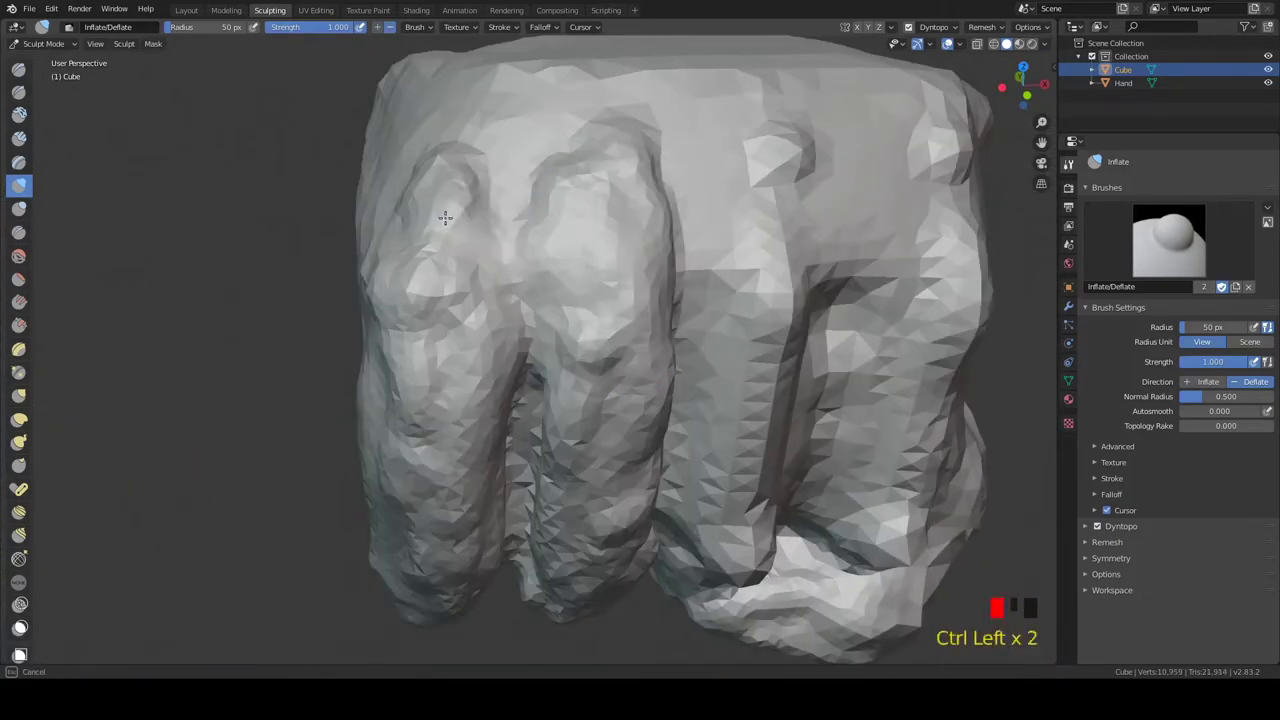
middle_click_drag(445, 218, 560, 300)
scroll(571, 414, "up", 6)
middle_click_drag(571, 414, 600, 350)
left_click_drag(600, 350, 627, 397)
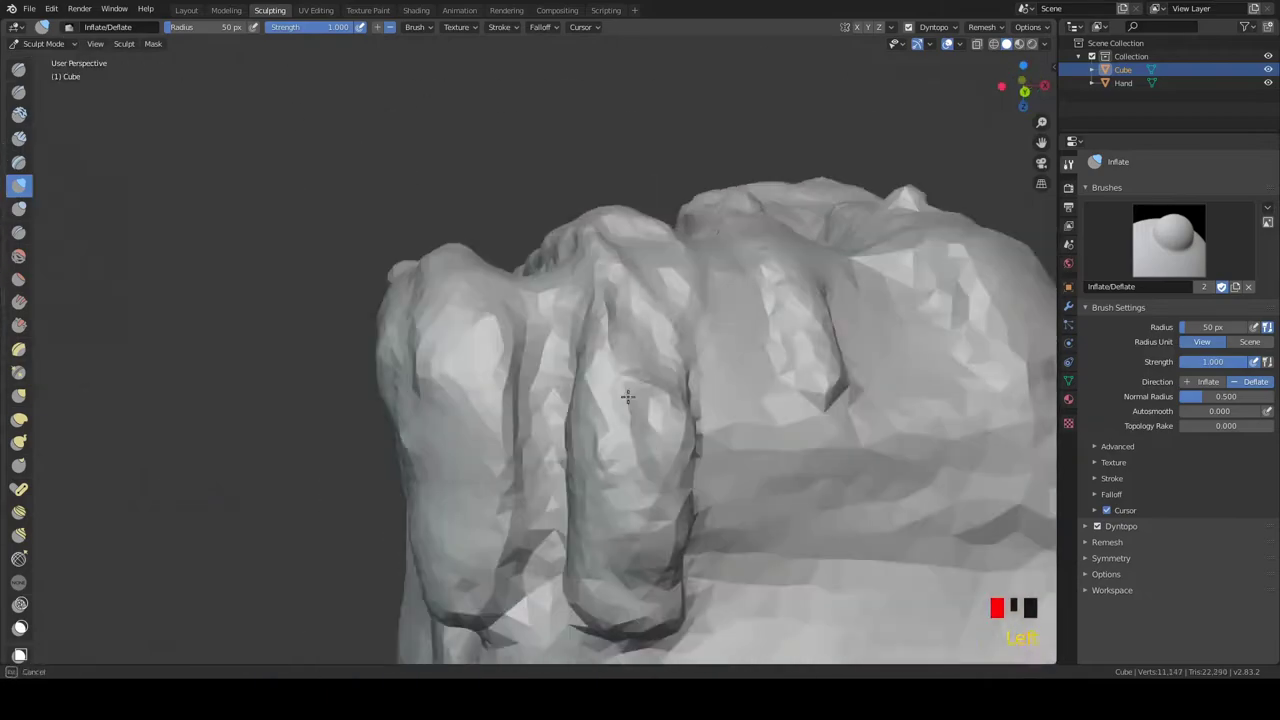
middle_click_drag(627, 397, 613, 425)
Step: Smooth the finger-like bumps and fingertips into cleaner shapes
middle_click_drag(720, 441, 560, 380)
scroll(560, 380, "up", 3)
mouse_move(520, 320)
left_mouse_down("shift")
mouse_move(511, 289)
mouse_move(530, 300)
left_mouse_up("shift")
scroll(530, 300, "up", 3)
middle_click_drag(530, 300, 602, 260)
scroll(602, 260, "down", 3)
mouse_move(590, 285)
left_mouse_down()
mouse_move(571, 300)
mouse_move(571, 371)
left_mouse_up()
scroll(571, 371, "up", 3)
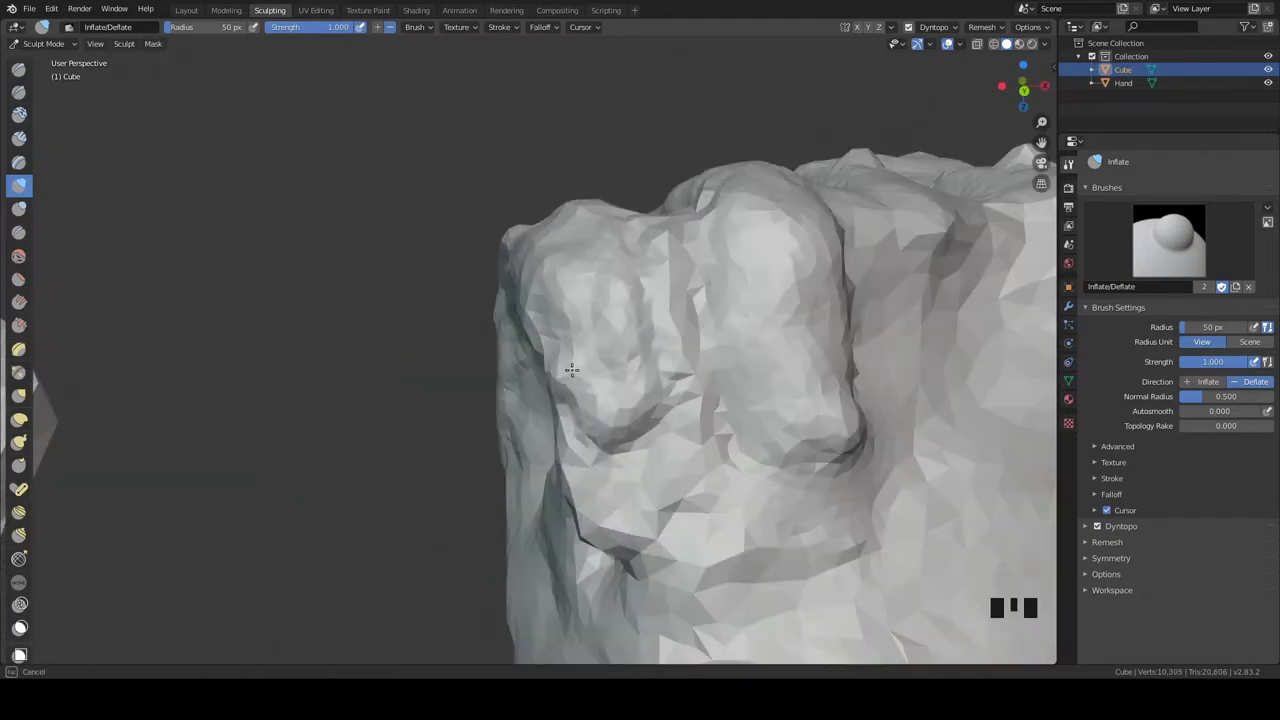
middle_click_drag(571, 371, 585, 425)
Step: Carve and deepen a dark crease in the fist, then toggle X-ray display with Shift+Z
left_click_drag(585, 425, 563, 243, "ctrl")
middle_click_drag(563, 243, 571, 371)
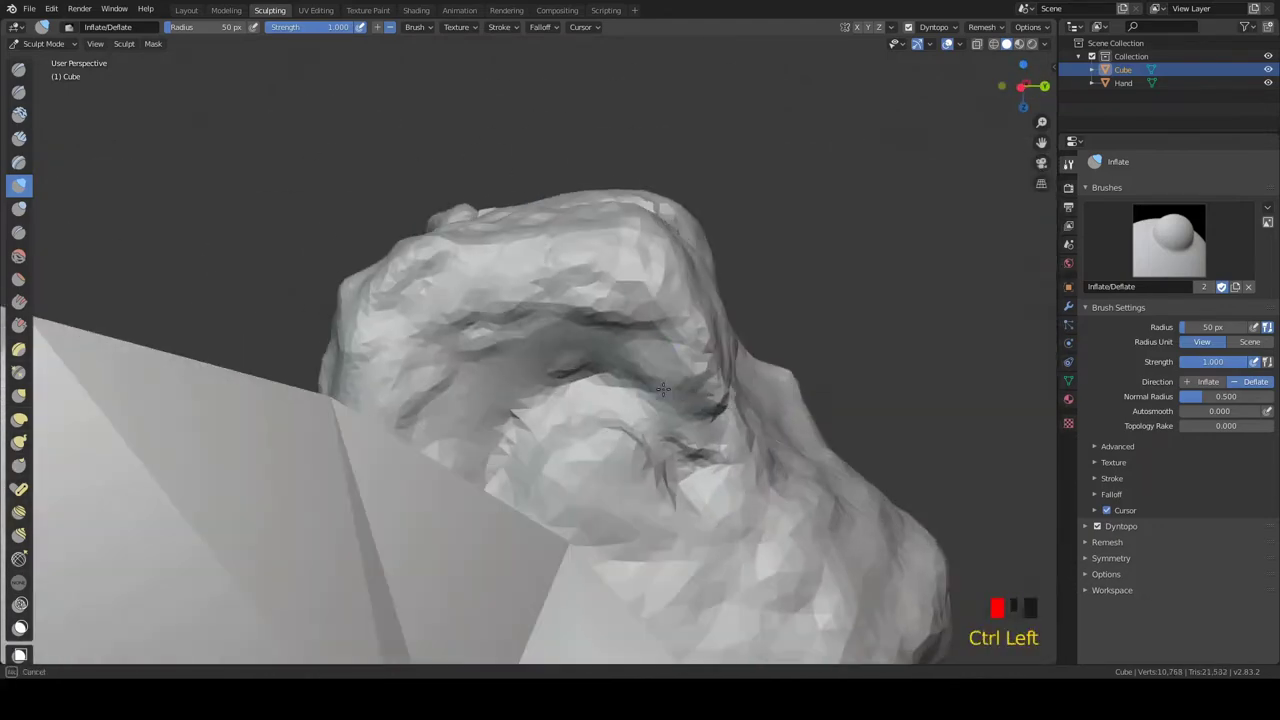
scroll(571, 371, "up", 3)
left_click_drag(571, 300, 598, 280, "ctrl")
scroll(559, 320, "down", 5)
scroll(559, 320, "up", 5)
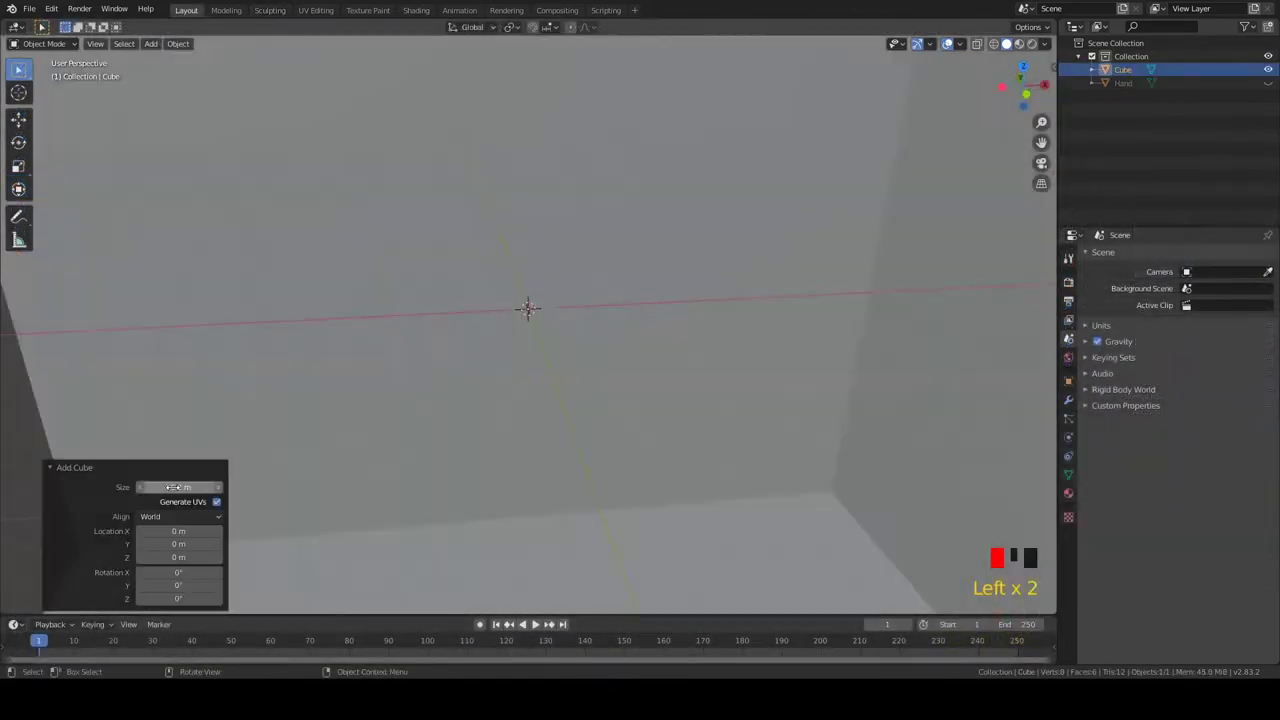
scroll(493, 377, "down", 4)
key("shift+z")
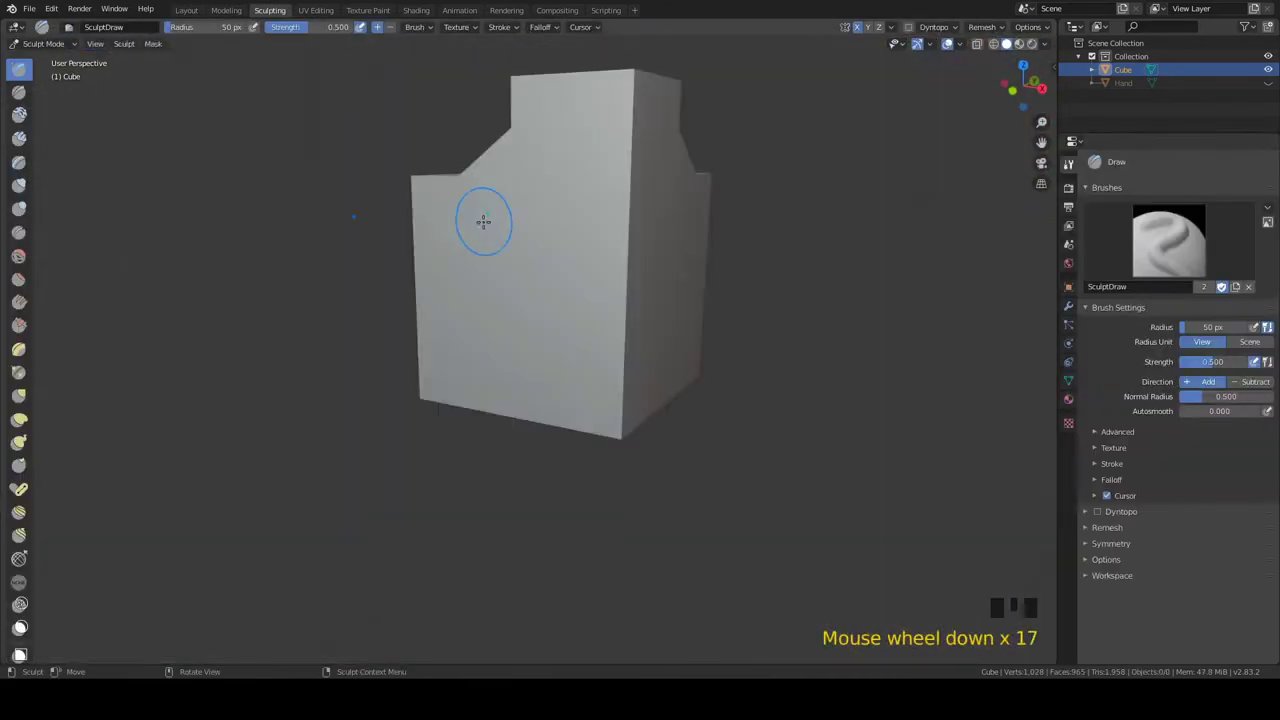
Step: Smooth the block's wall and raised section, checking the dense mesh in Edit Mode
scroll(623, 215, "up", 2)
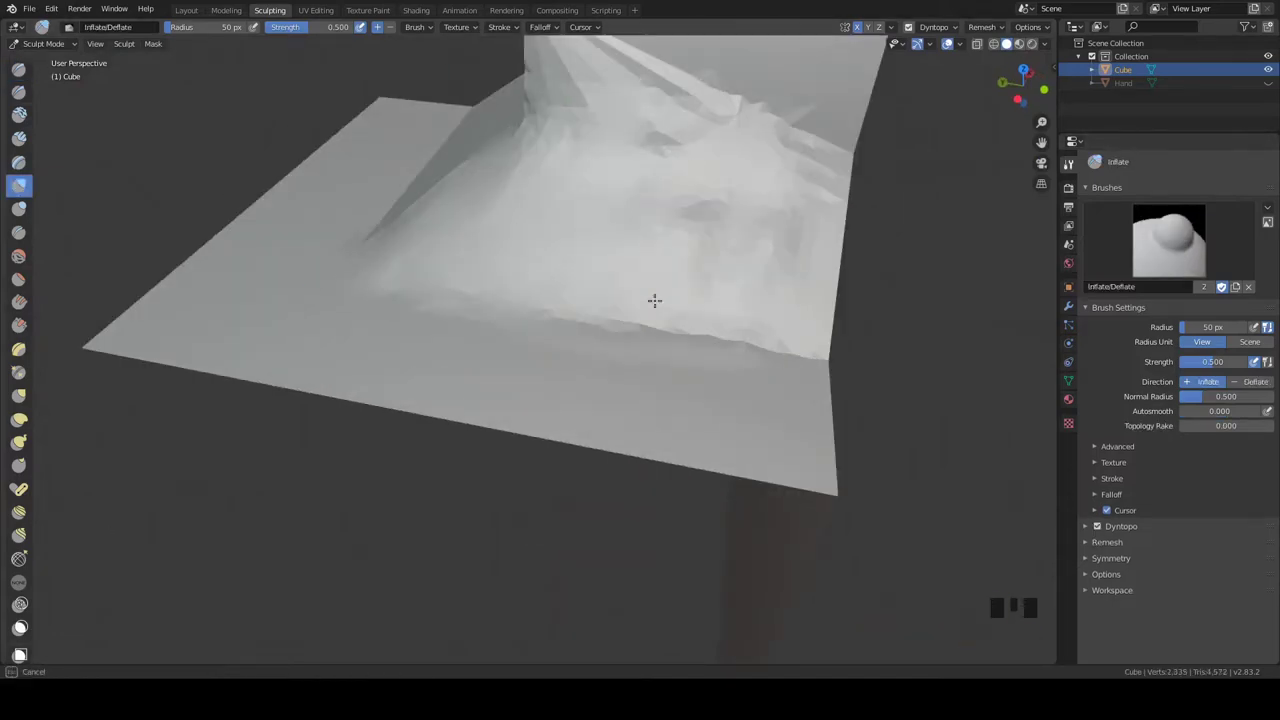
left_click_drag(500, 250, 686, 213, "shift")
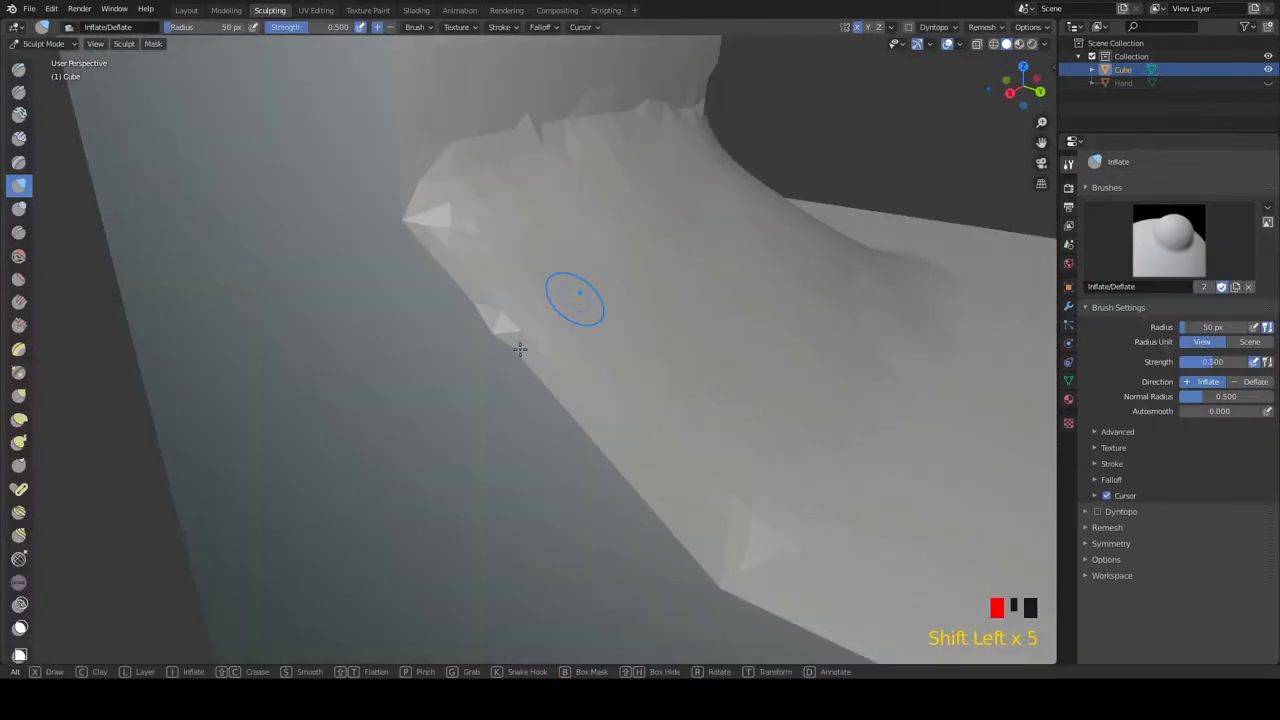
key("Tab")
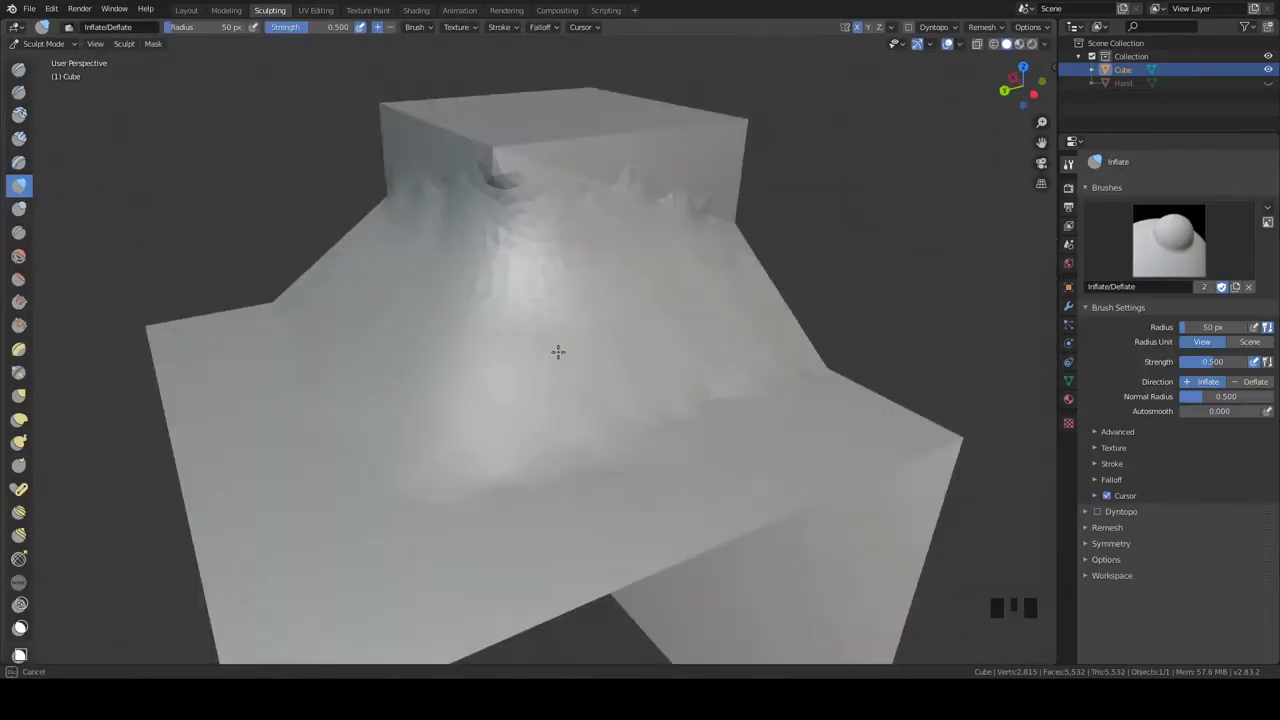
left_click_drag(557, 351, 540, 320, "shift")
middle_click_drag(540, 320, 523, 319)
scroll(677, 170, "down", 3)
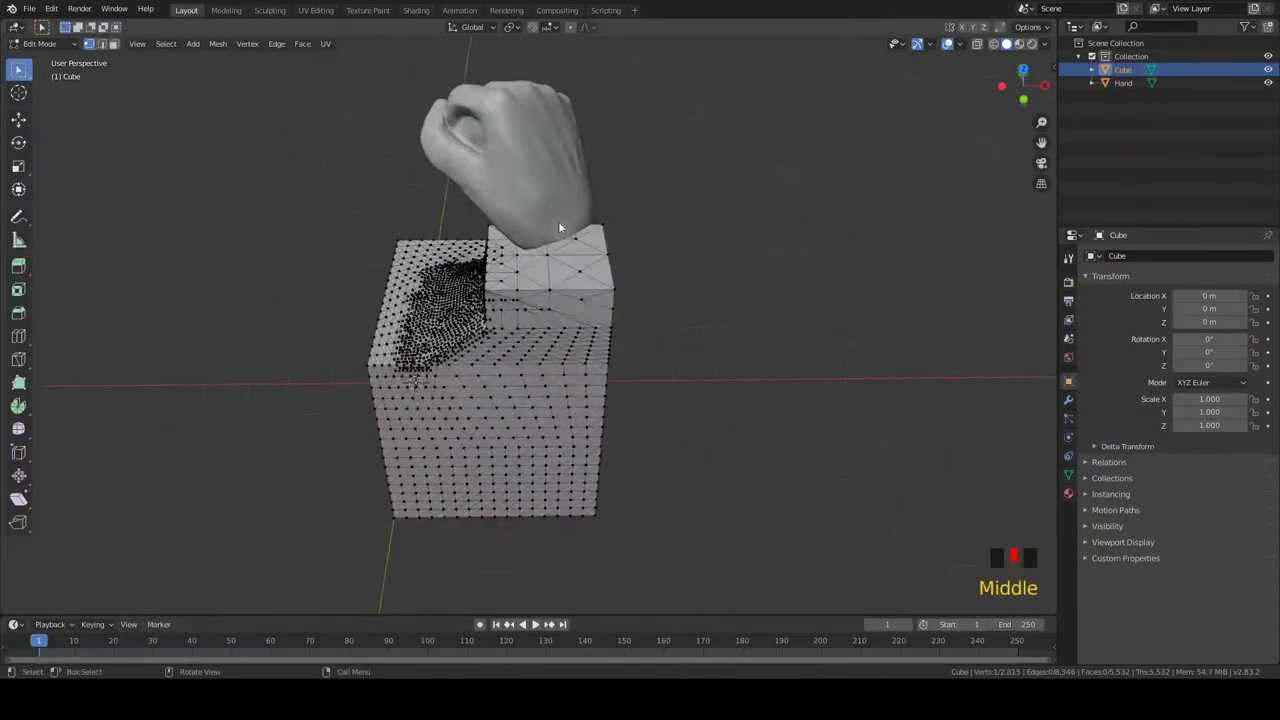
Step: Move the torus into the hand's grip and rotate it to fit
middle_click_drag(725, 318, 424, 418)
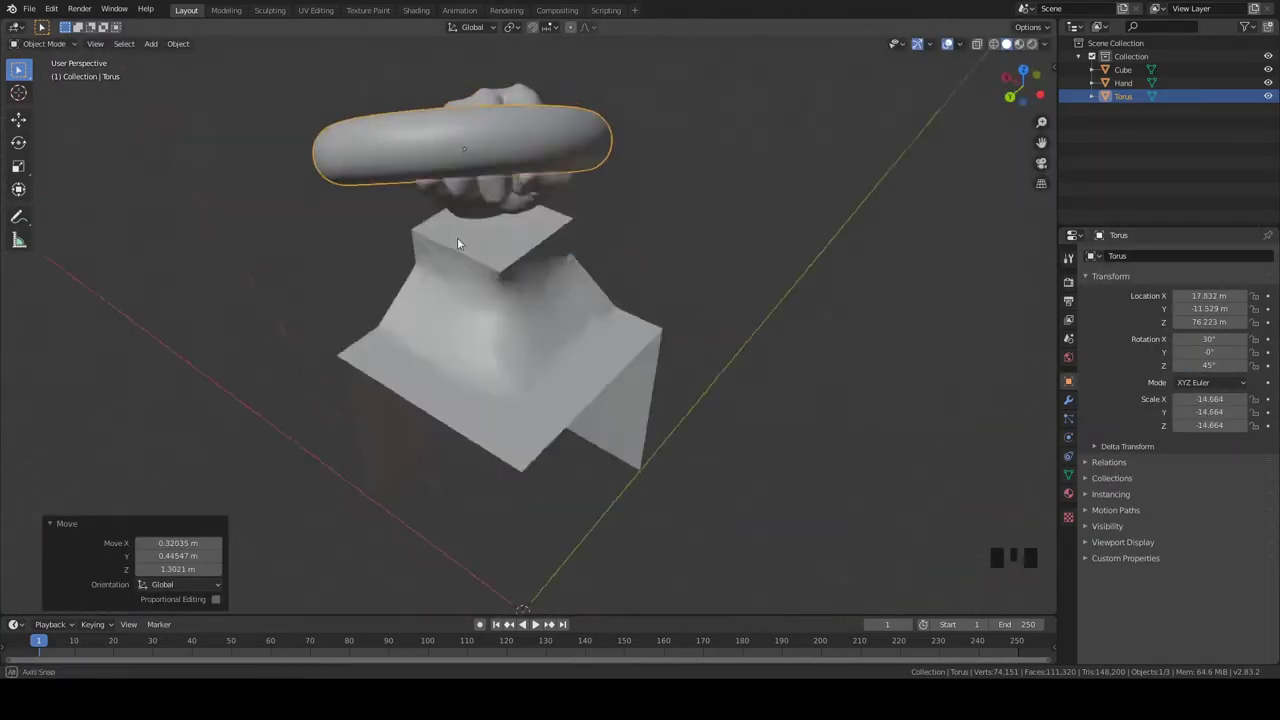
key("g")
middle_click_drag(457, 243, 871, 386)
key("r")
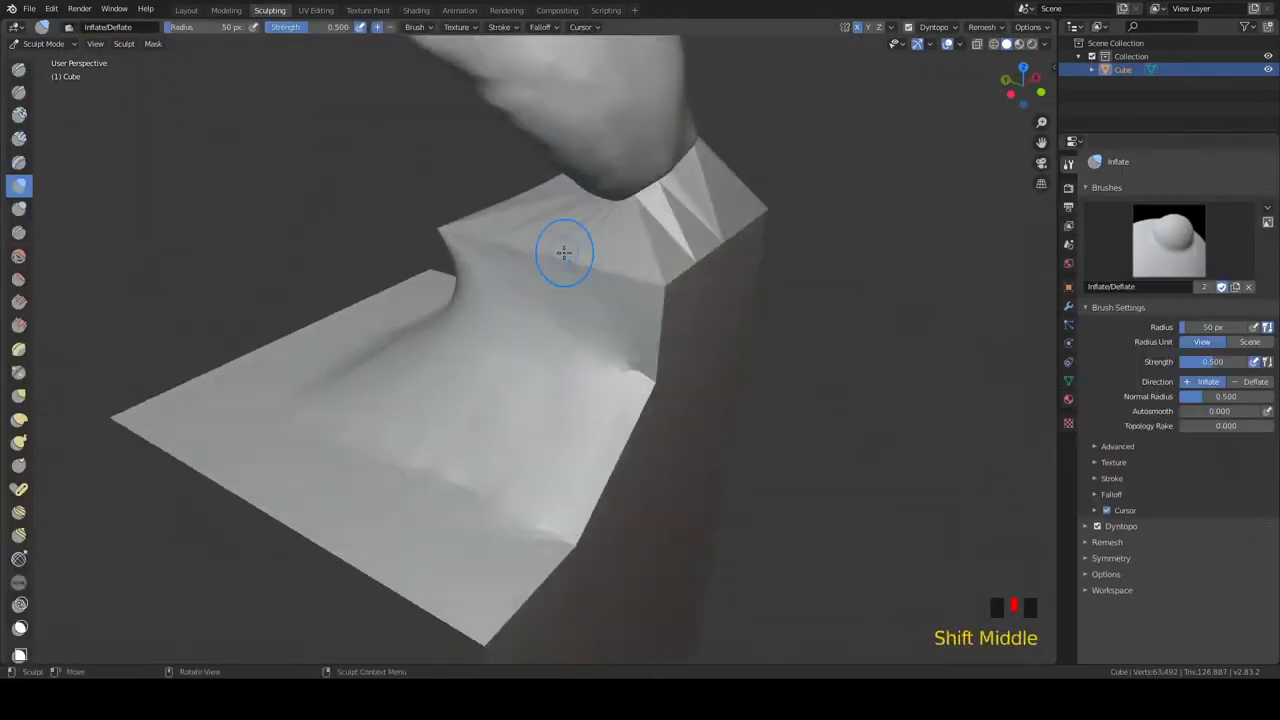
Step: Inflate the neck below the fist, building volume out to where it meets the base
middle_click_drag(414, 209, 451, 171)
left_click_drag(470, 220, 483, 211, "shift")
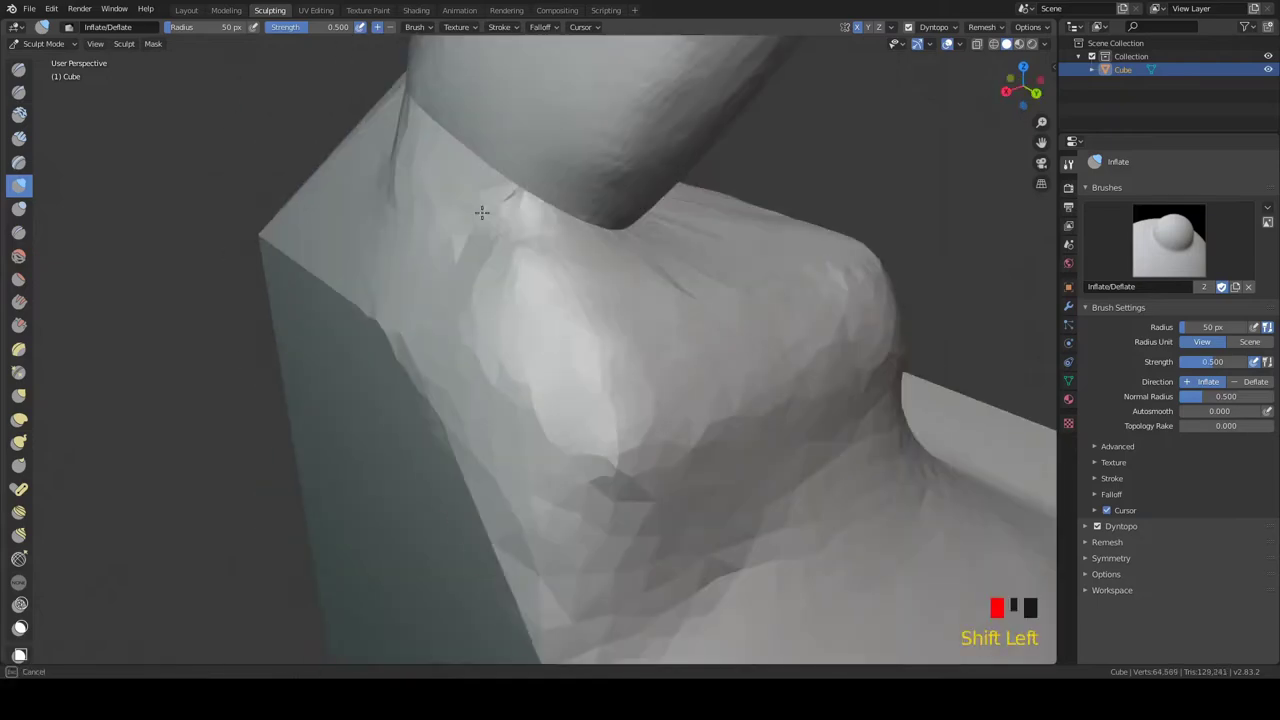
left_click_drag(520, 410, 531, 417)
left_click_drag(450, 245, 457, 251)
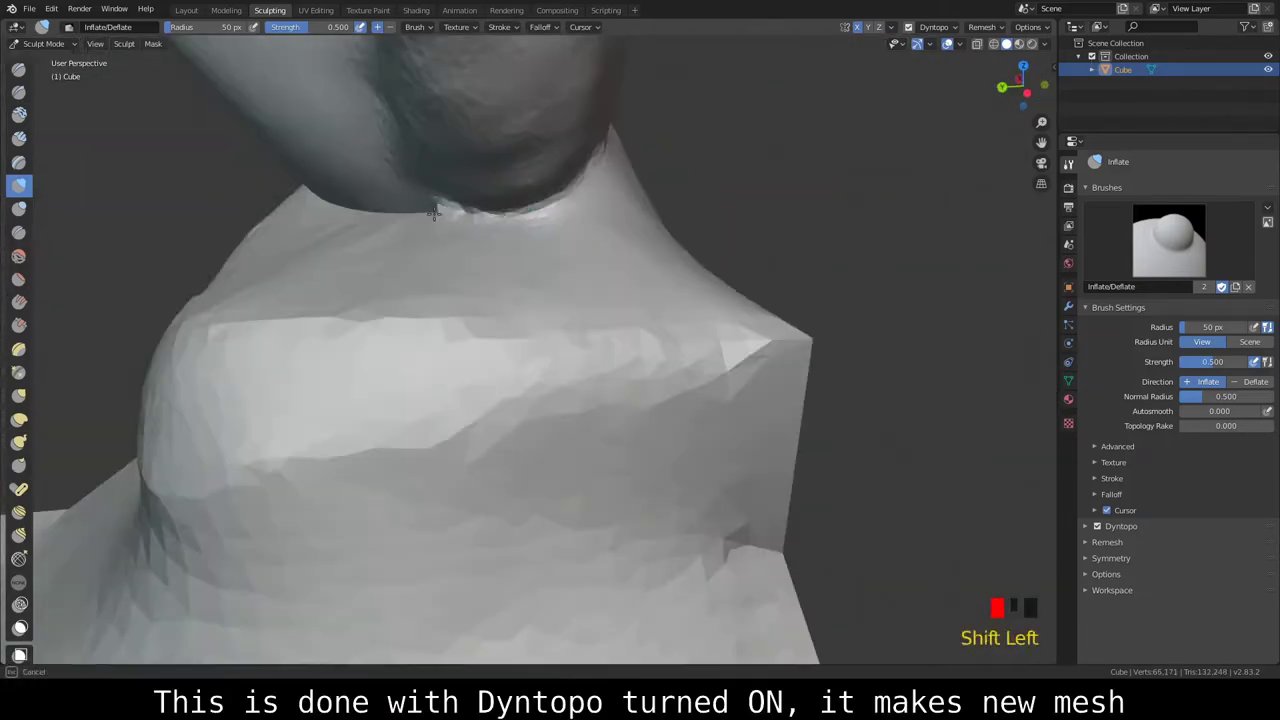
left_click_drag(429, 363, 440, 370, "shift")
left_click_drag(634, 257, 665, 208)
middle_click_drag(665, 208, 523, 263)
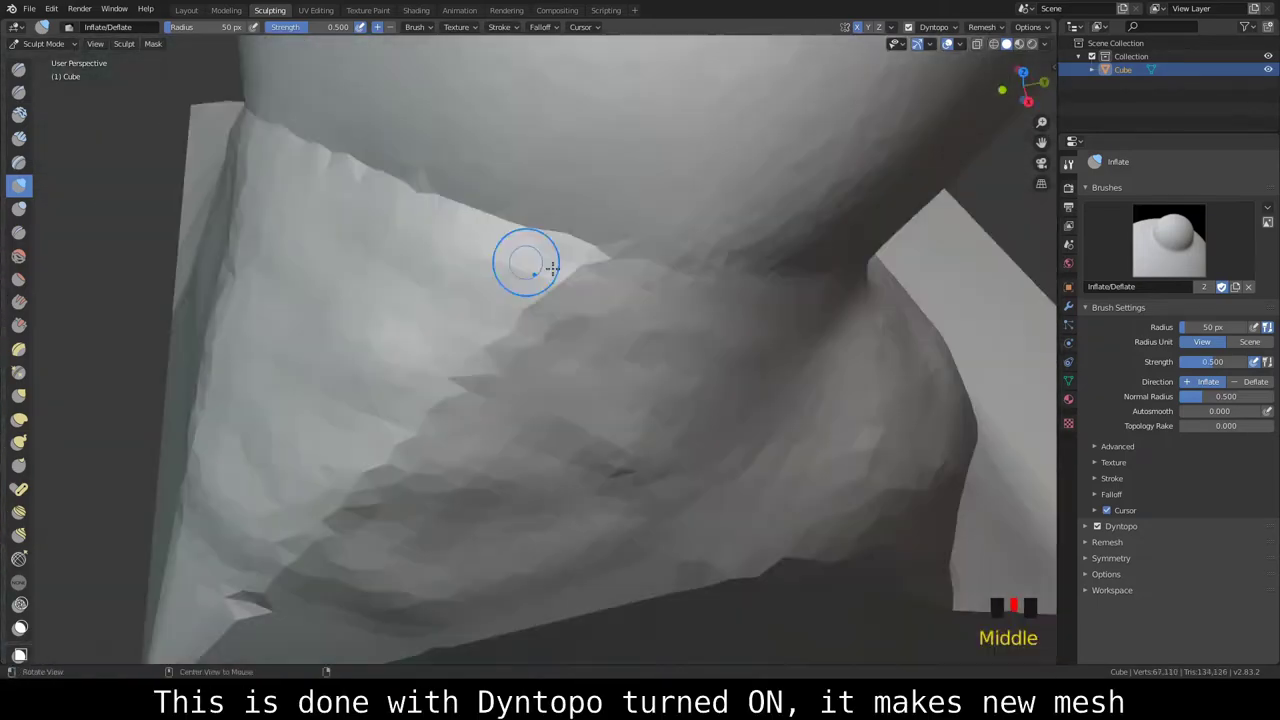
mouse_move(523, 263)
left_mouse_down("shift")
mouse_move(589, 206)
mouse_move(337, 257)
left_mouse_up("shift")
middle_click_drag(337, 257, 486, 194)
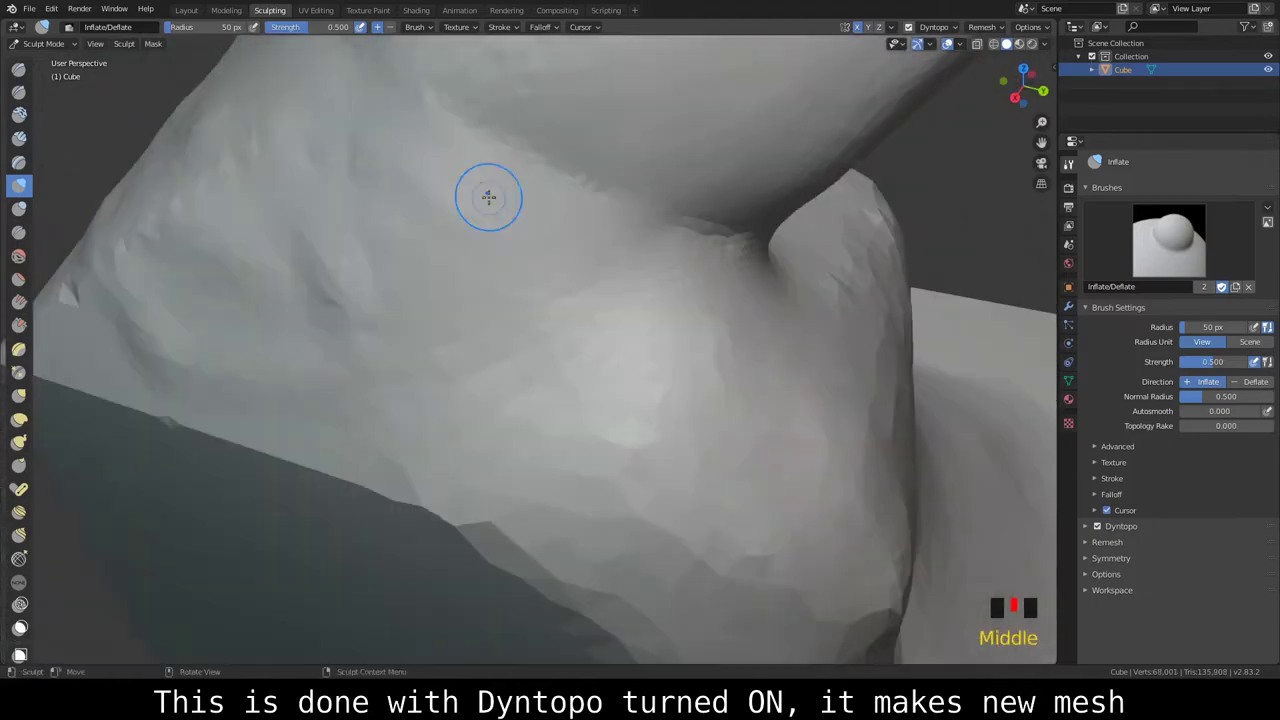
mouse_move(486, 194)
left_mouse_down()
mouse_move(277, 371)
mouse_move(757, 409)
mouse_move(323, 345)
left_mouse_up()
mouse_move(323, 345)
middle_mouse_down()
mouse_move(629, 157)
mouse_move(791, 457)
middle_mouse_up()
mouse_move(791, 457)
left_mouse_down()
mouse_move(803, 363)
mouse_move(688, 333)
left_mouse_up()
Step: Smooth the jagged neck surface from the base corner round to the front
middle_click_drag(688, 333, 600, 300)
left_click_drag(600, 300, 620, 380, "shift")
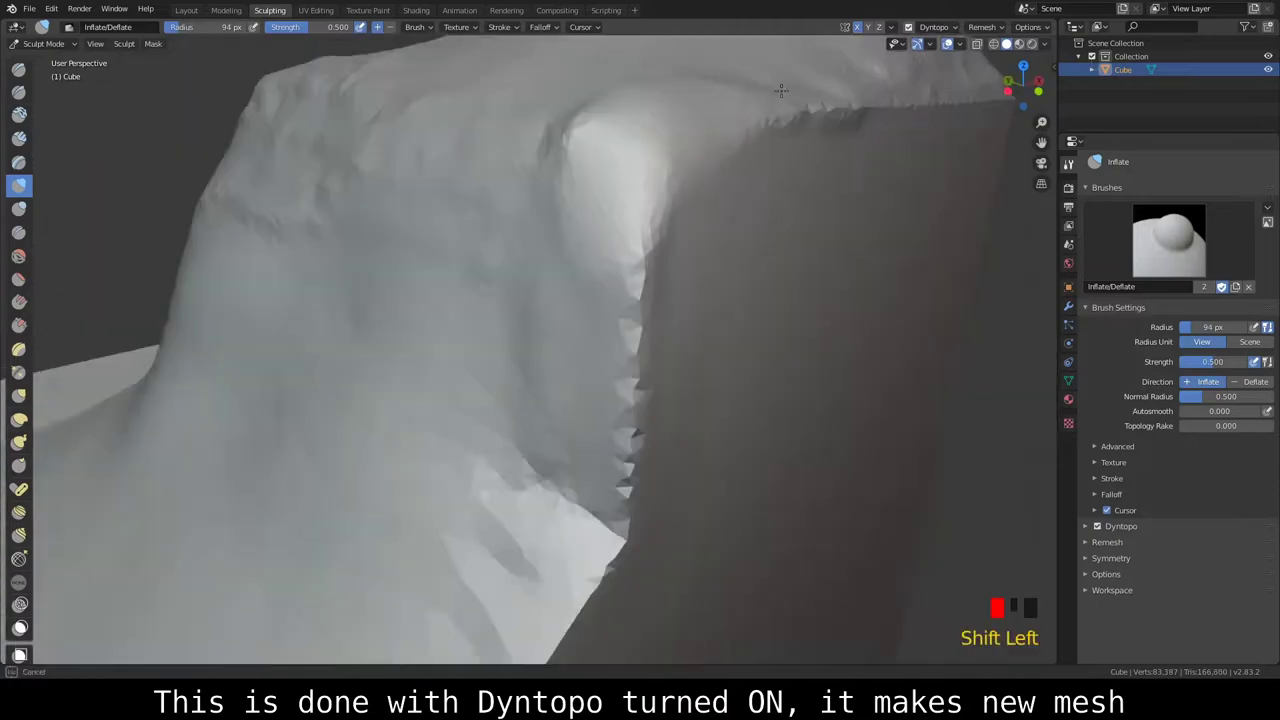
middle_click_drag(620, 380, 543, 414)
left_click_drag(543, 414, 600, 420, "shift")
mouse_move(600, 420)
left_mouse_down("shift")
mouse_move(652, 418)
mouse_move(540, 431)
left_mouse_up("shift")
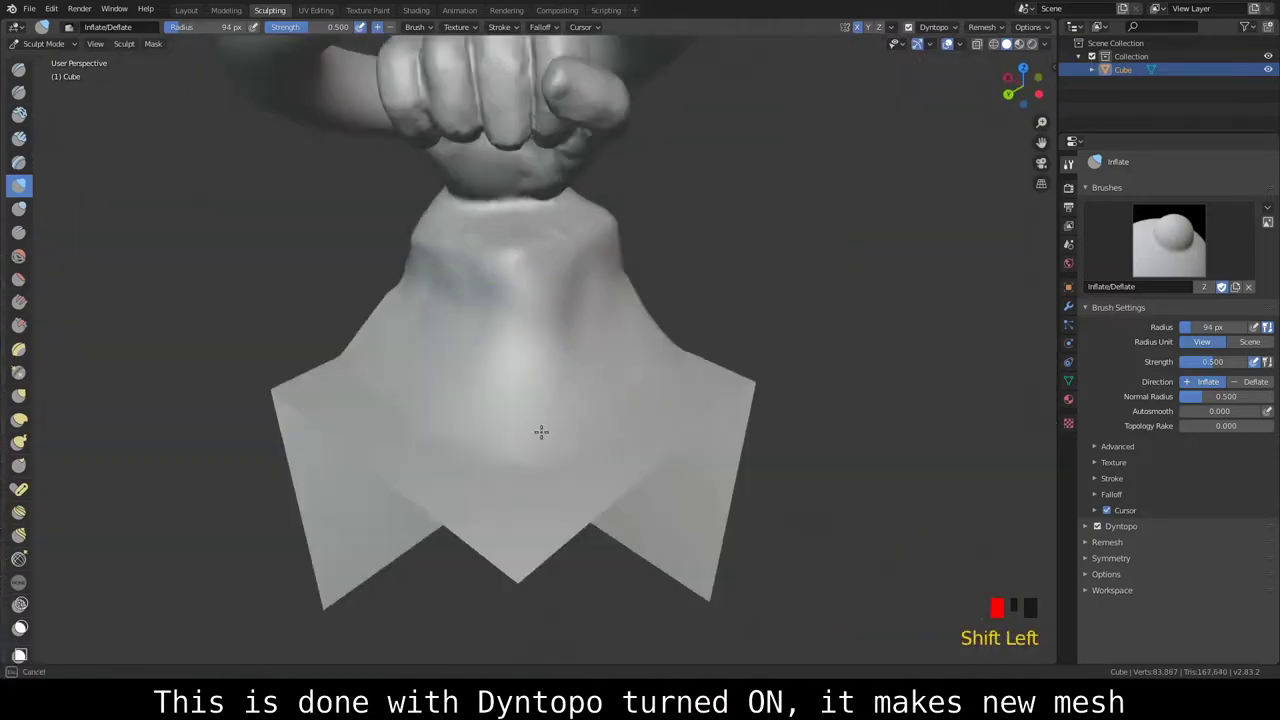
Step: Raise a bump on the neck front, then press dents with a larger deflate brush
mouse_move(540, 431)
middle_mouse_down()
mouse_move(600, 300)
mouse_move(714, 163)
middle_mouse_up()
mouse_move(714, 163)
left_mouse_down()
mouse_move(521, 195)
mouse_move(549, 169)
left_mouse_up()
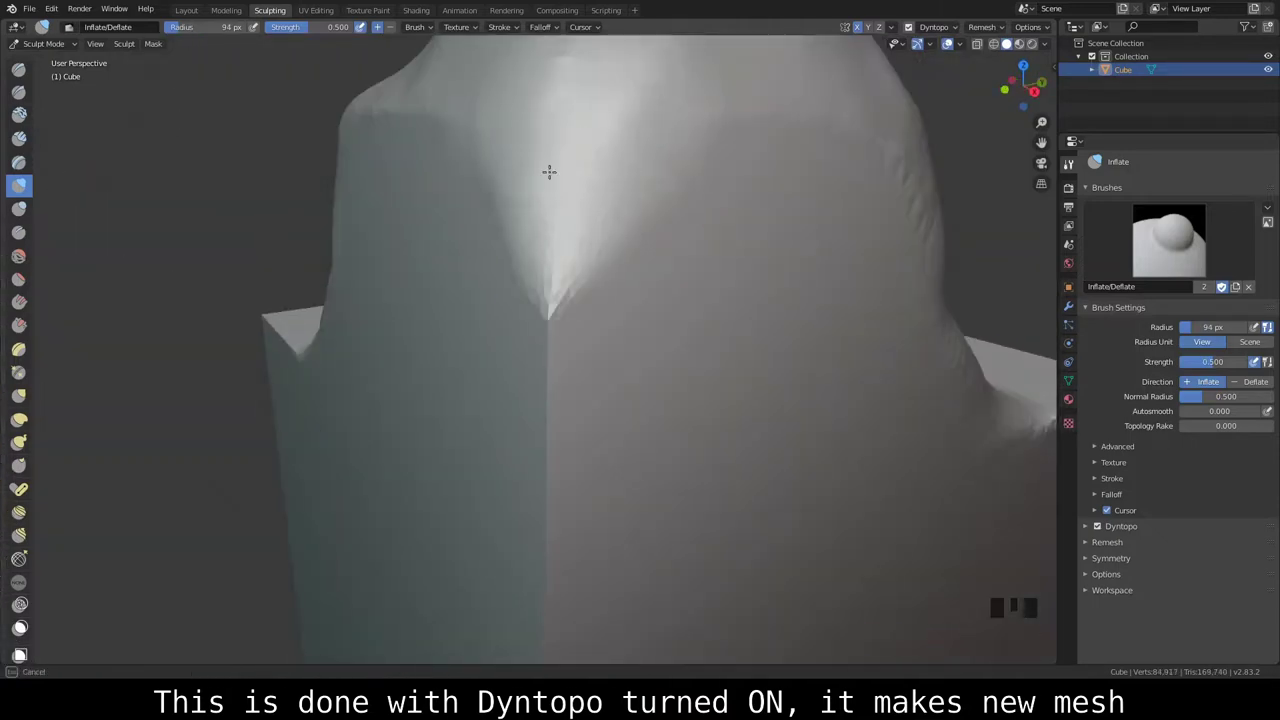
scroll(571, 274, "up", 2)
left_click_drag(571, 274, 382, 268, "ctrl")
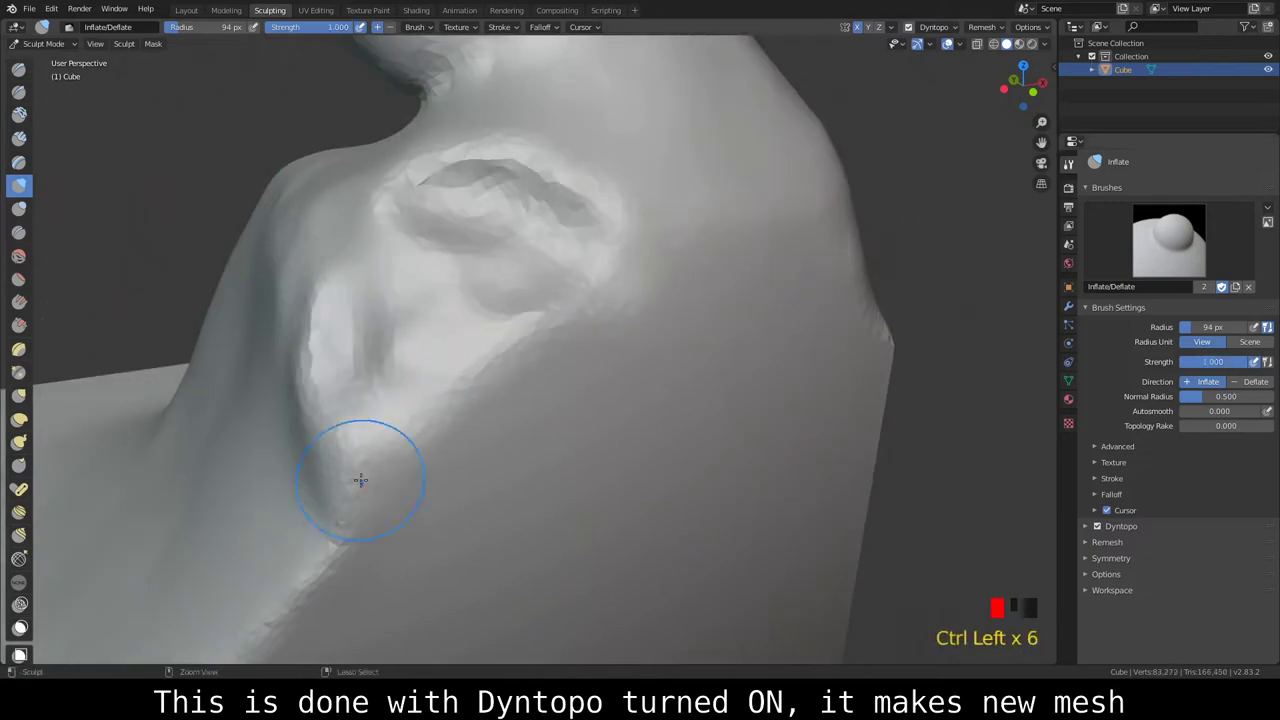
mouse_move(315, 420)
left_mouse_down("shift")
mouse_move(517, 329)
mouse_move(729, 177)
left_mouse_up("shift")
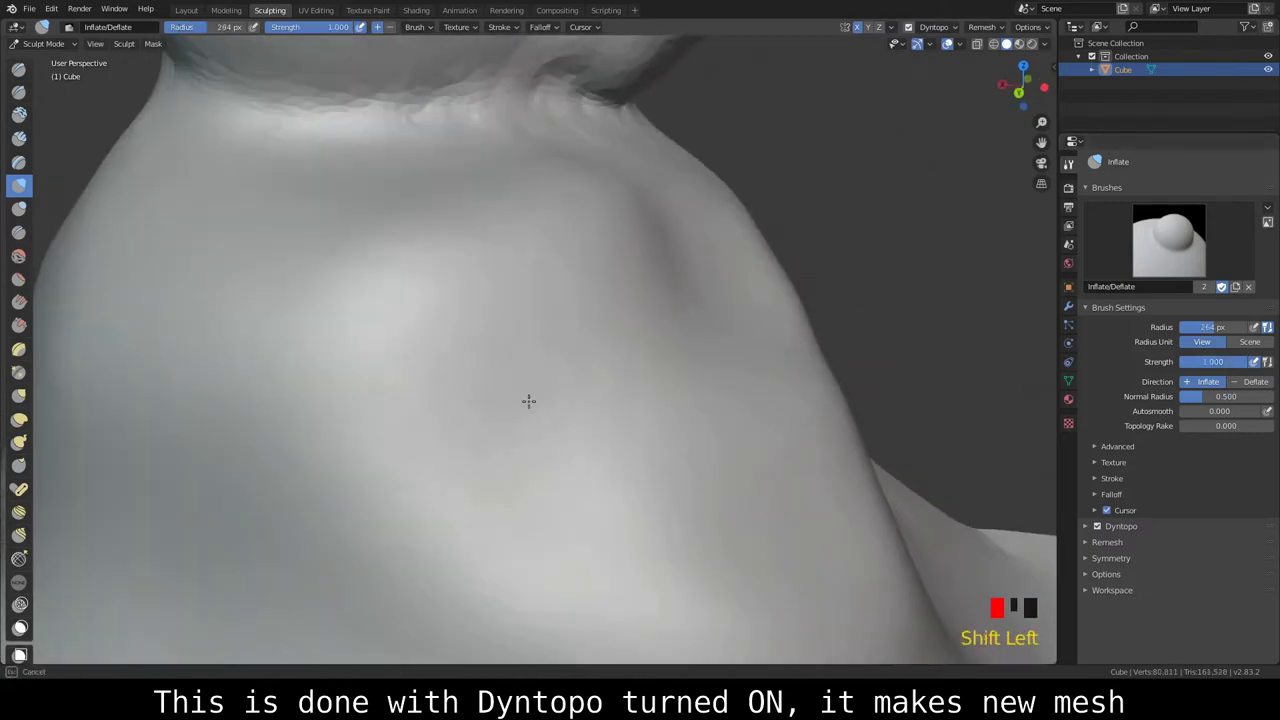
Step: Smooth the pinched neck between fist and base with Inflate/Deflate, then enter Edit Mode
left_click_drag(529, 401, 466, 363, "shift")
key("i")
mouse_move(580, 389)
left_mouse_down("shift")
mouse_move(583, 426)
mouse_move(440, 320)
mouse_move(571, 437)
left_mouse_up("shift")
middle_click_drag(571, 437, 634, 484)
key("Tab")
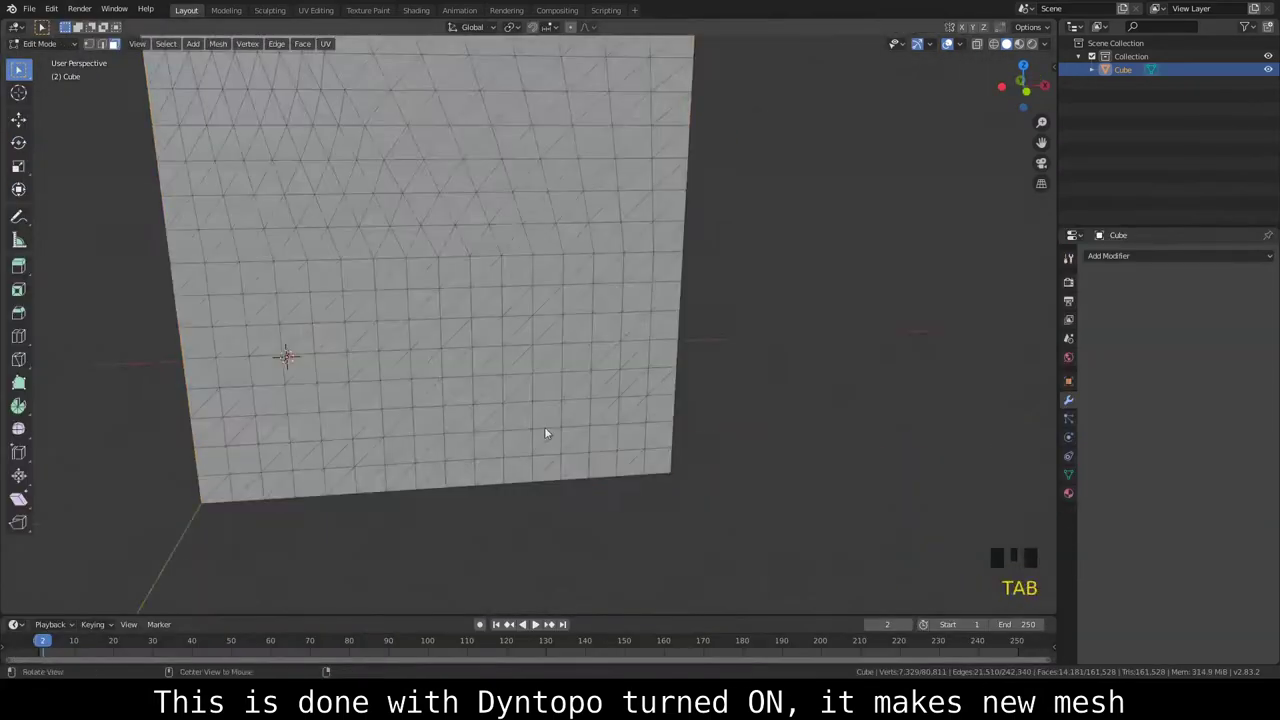
Step: Select a face loop on the base and move it along Y, then inspect the base from below
middle_click_drag(544, 426, 206, 263)
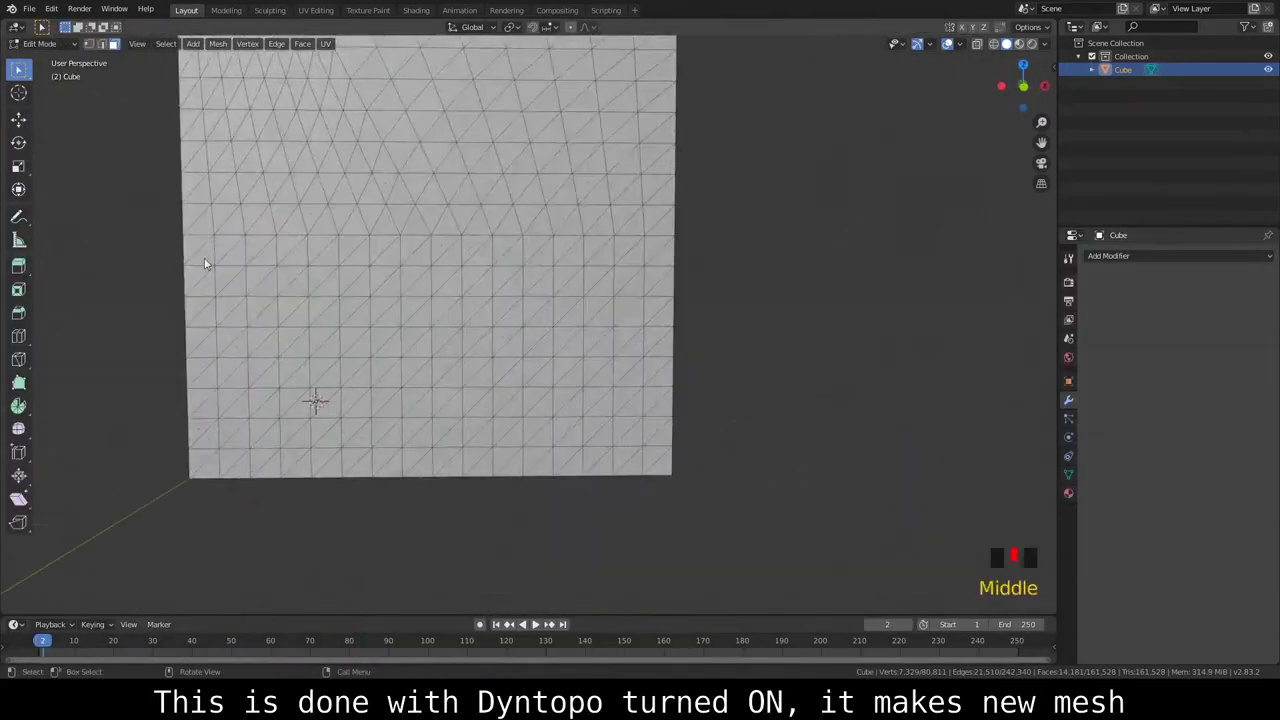
double_click(784, 545)
scroll(424, 200, "down", 5)
middle_click_drag(750, 251, 544, 317)
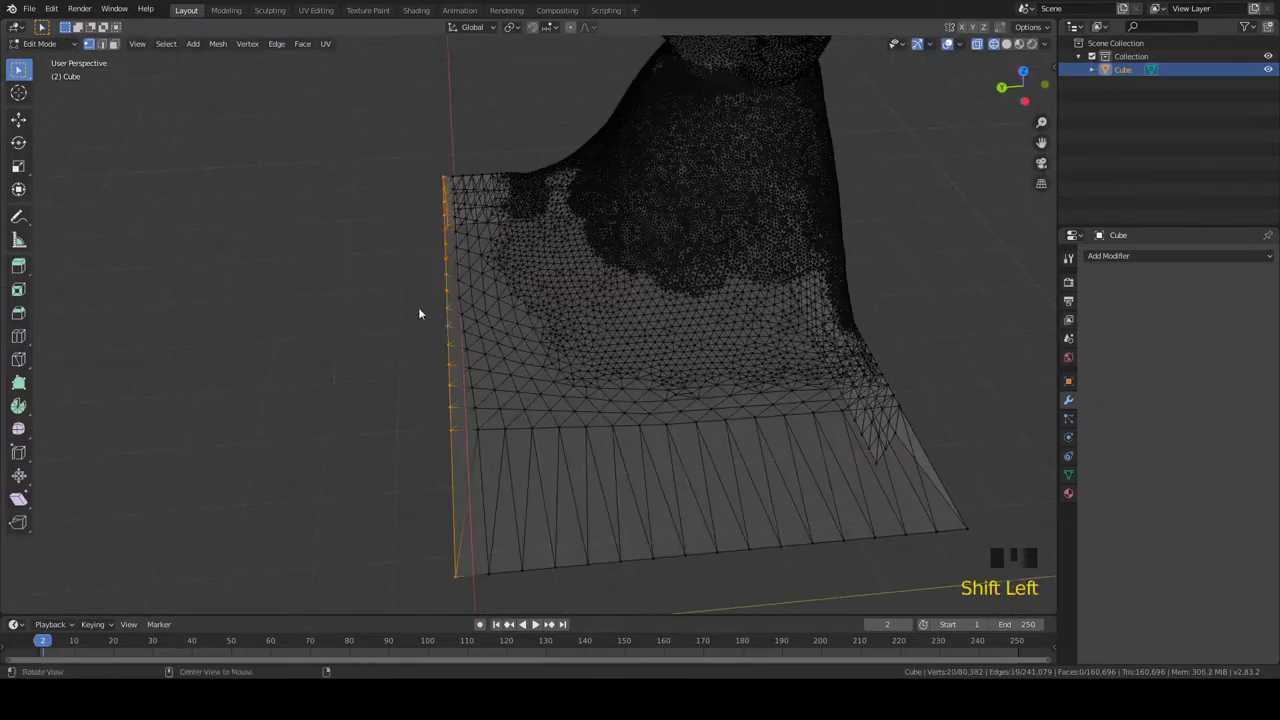
key("g")
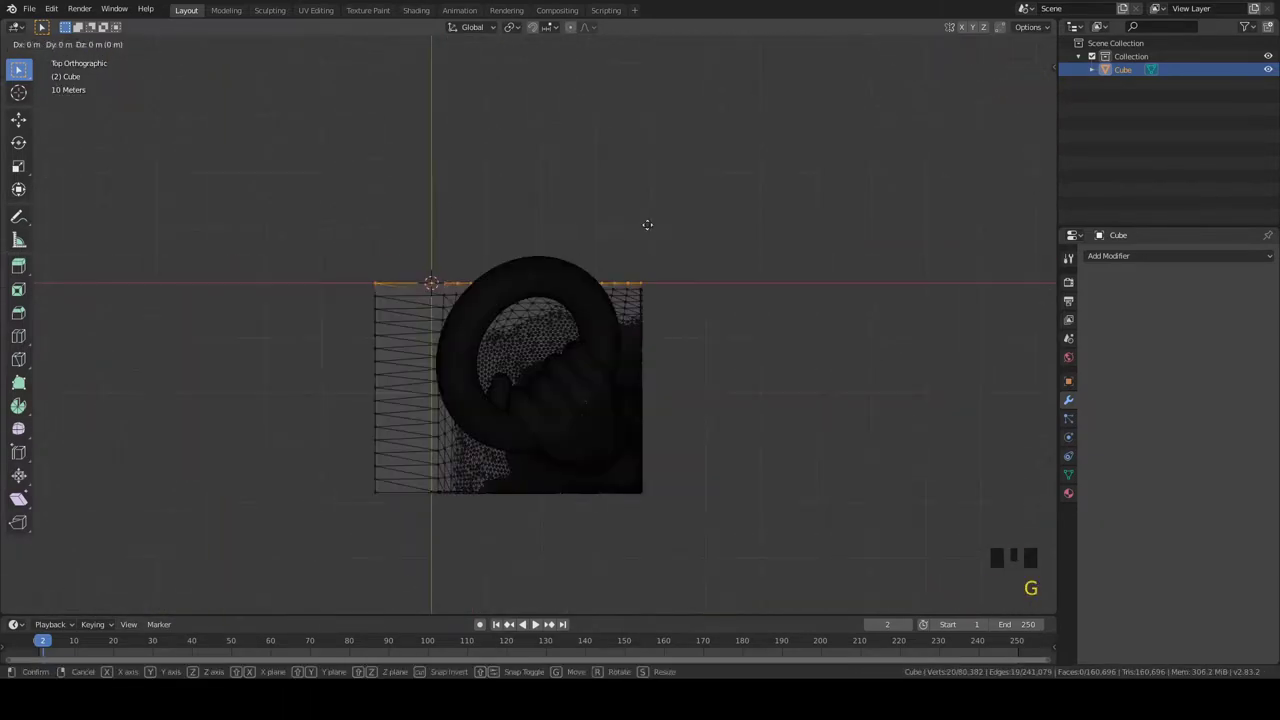
key("y")
left_click(745, 157)
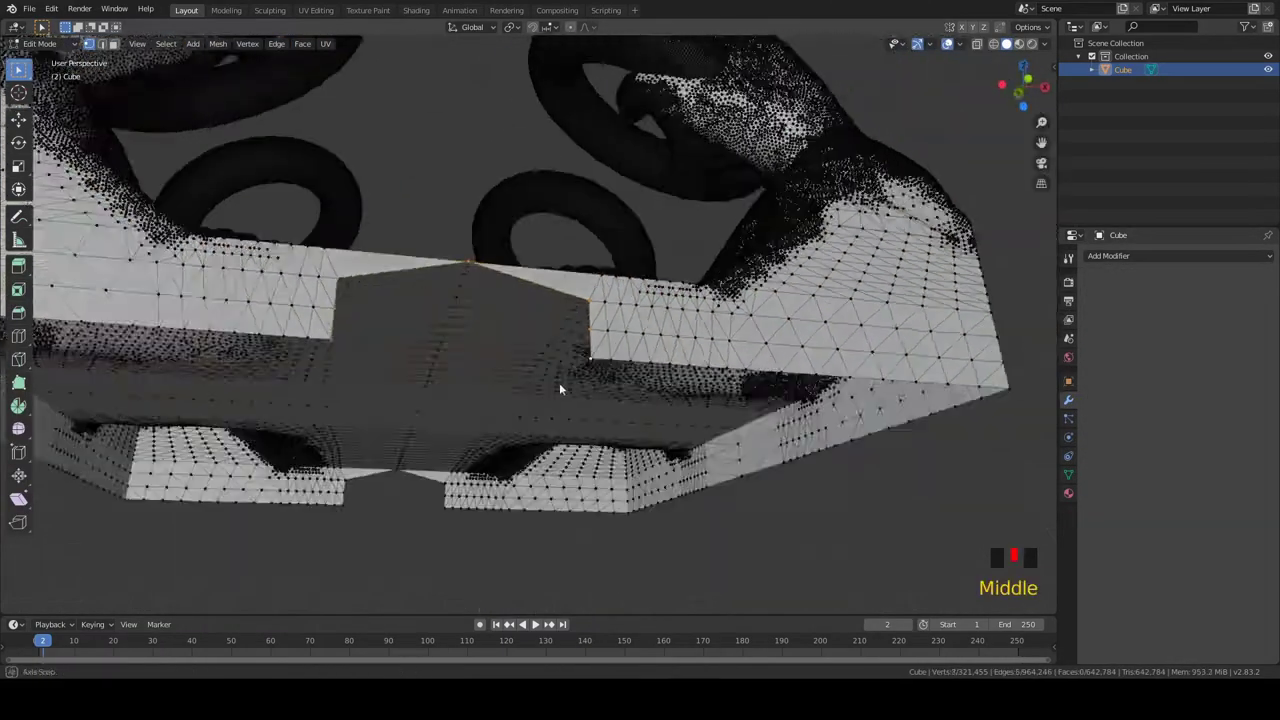
middle_click_drag(559, 382, 446, 414)
double_click(592, 366)
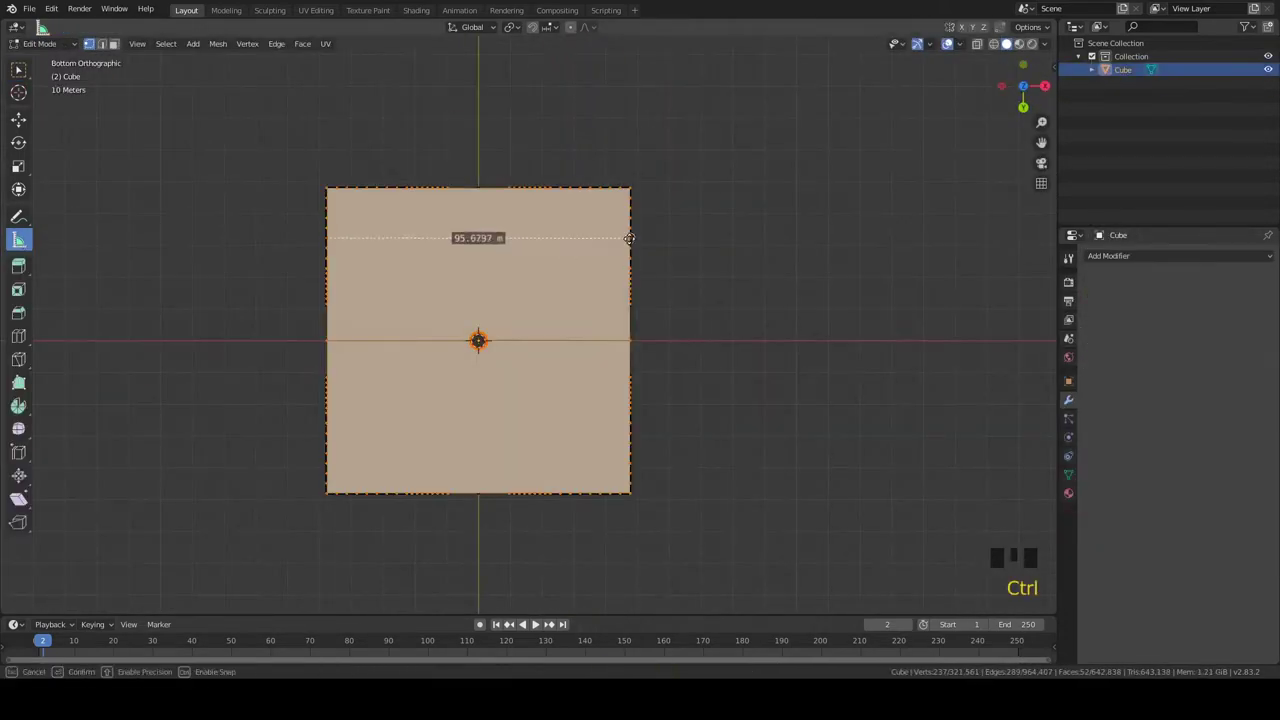
Step: Select the base's lower face loops, extrude them and separate them into their own object
left_click_drag(629, 238, 628, 238, "ctrl")
scroll(562, 271, "up", 3)
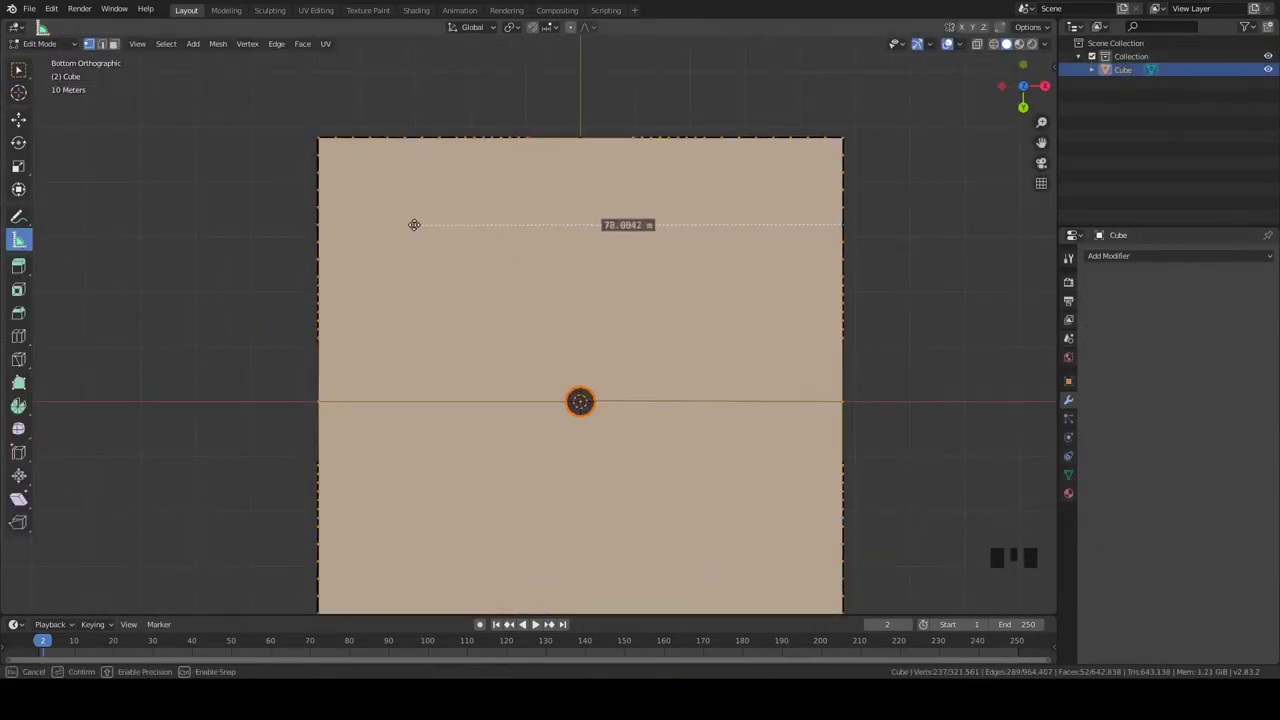
middle_click_drag(891, 281, 341, 468)
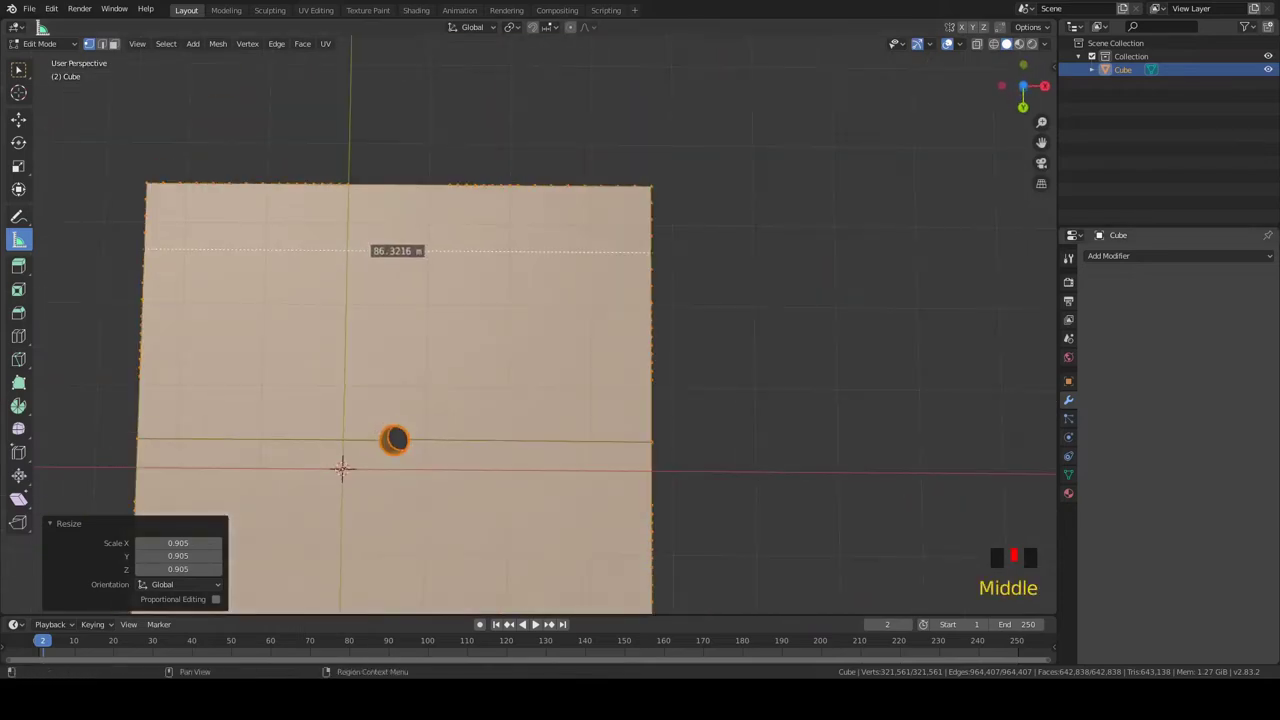
middle_click_drag(667, 252, 714, 297)
double_click(400, 440)
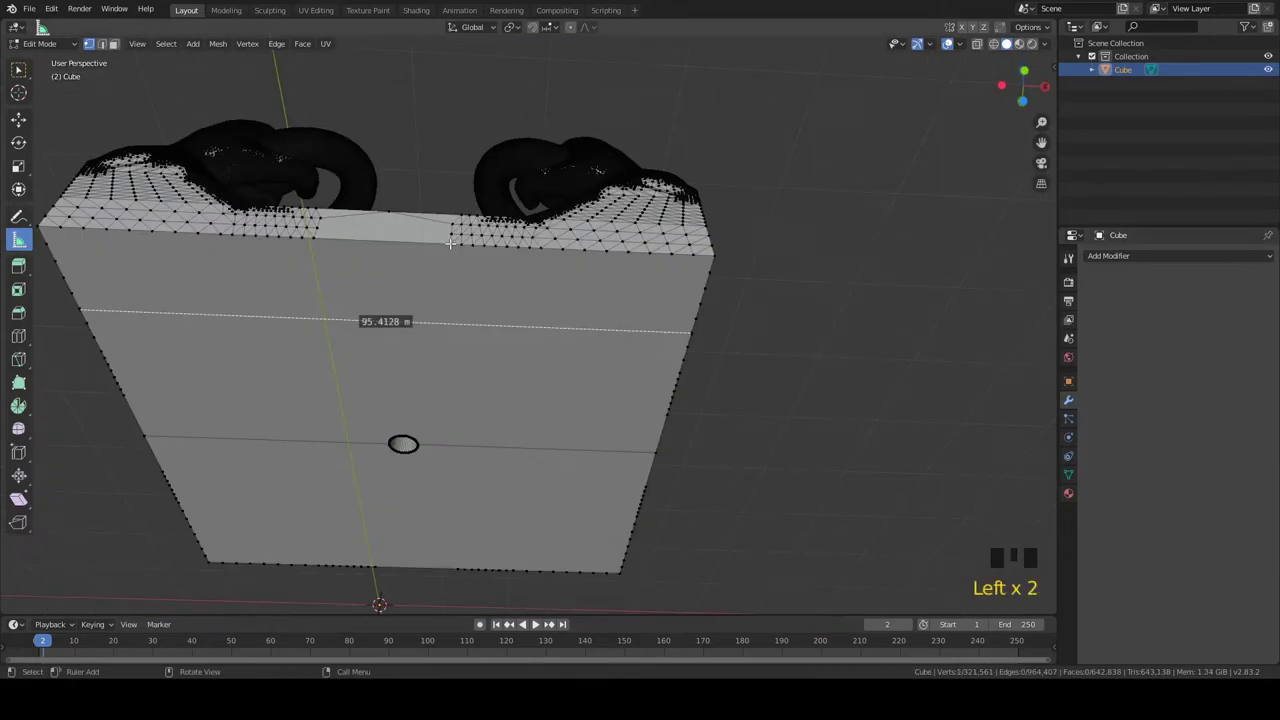
left_click(353, 429)
key("e")
right_click(704, 494)
left_click(700, 489)
middle_click_drag(700, 489, 540, 302)
Step: Bridge the cylinder's edge loops into a tube and delete the cylinder
key("Tab")
left_click(628, 256)
key("Tab")
right_click(595, 106)
left_click(587, 155)
key("Delete")
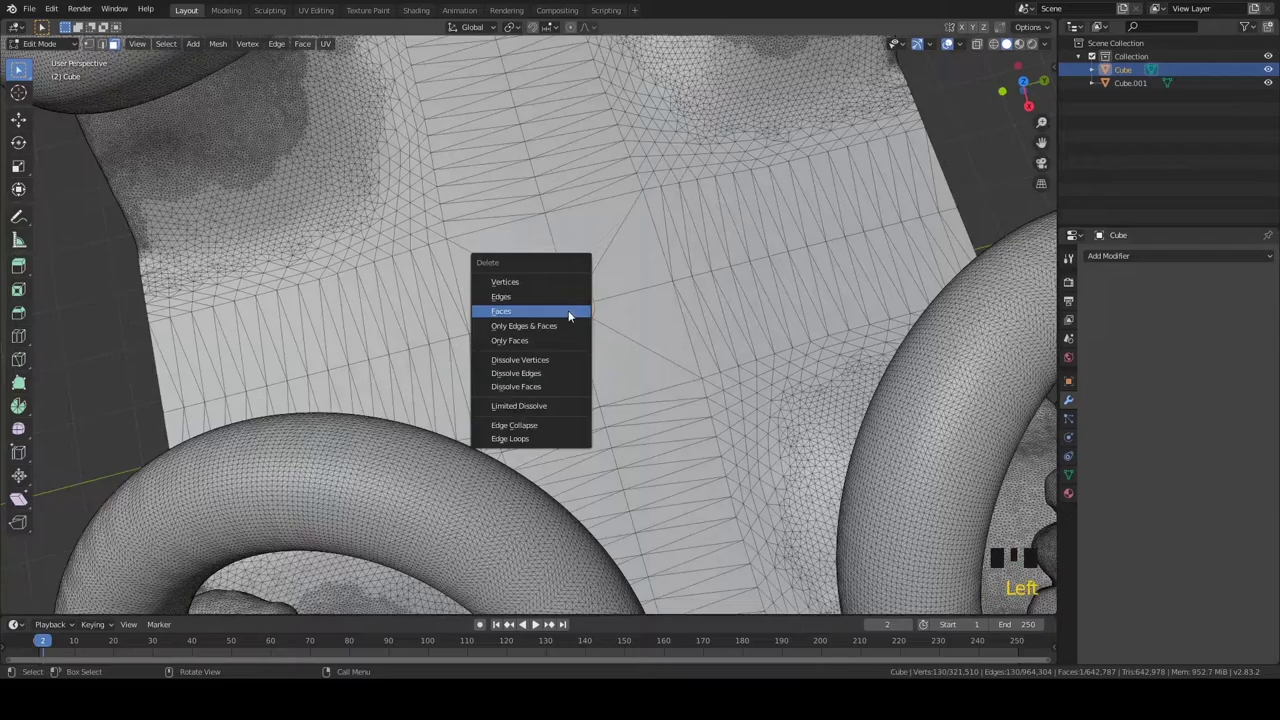
Step: Undo the deletion and select the block's centre face in Edit Mode
scroll(568, 310, "down", 9)
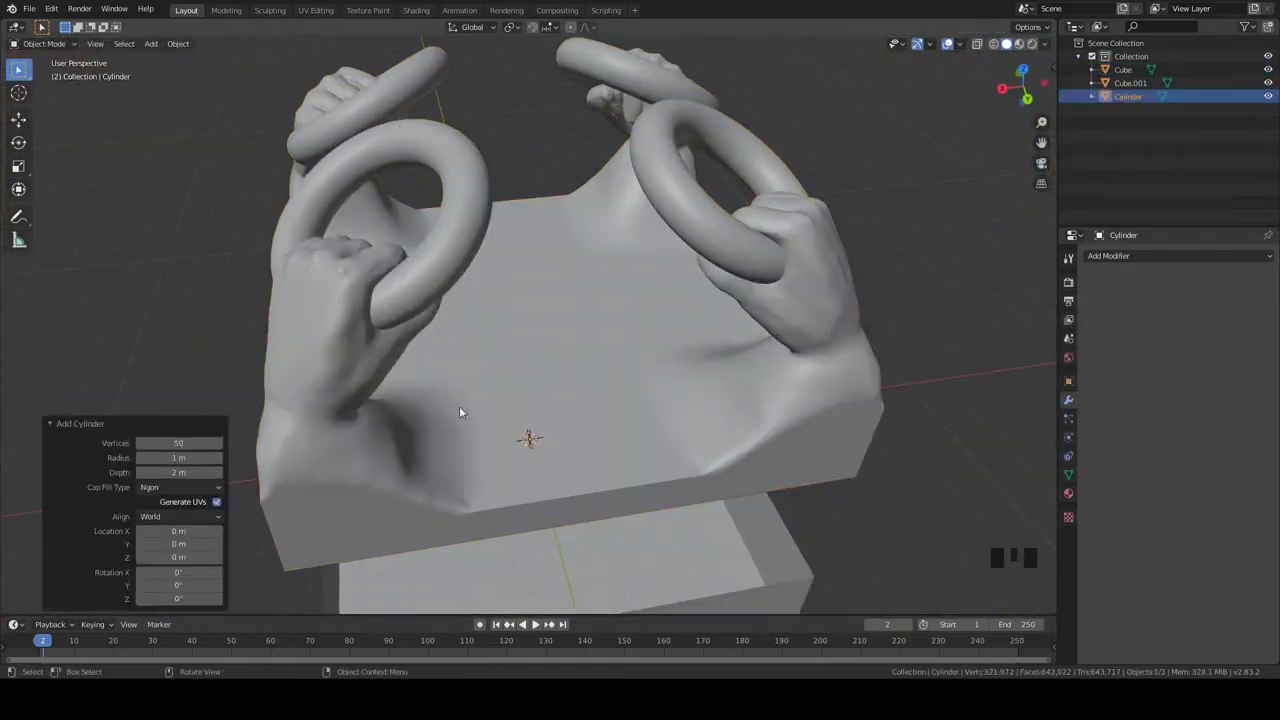
middle_click_drag(459, 412, 526, 248)
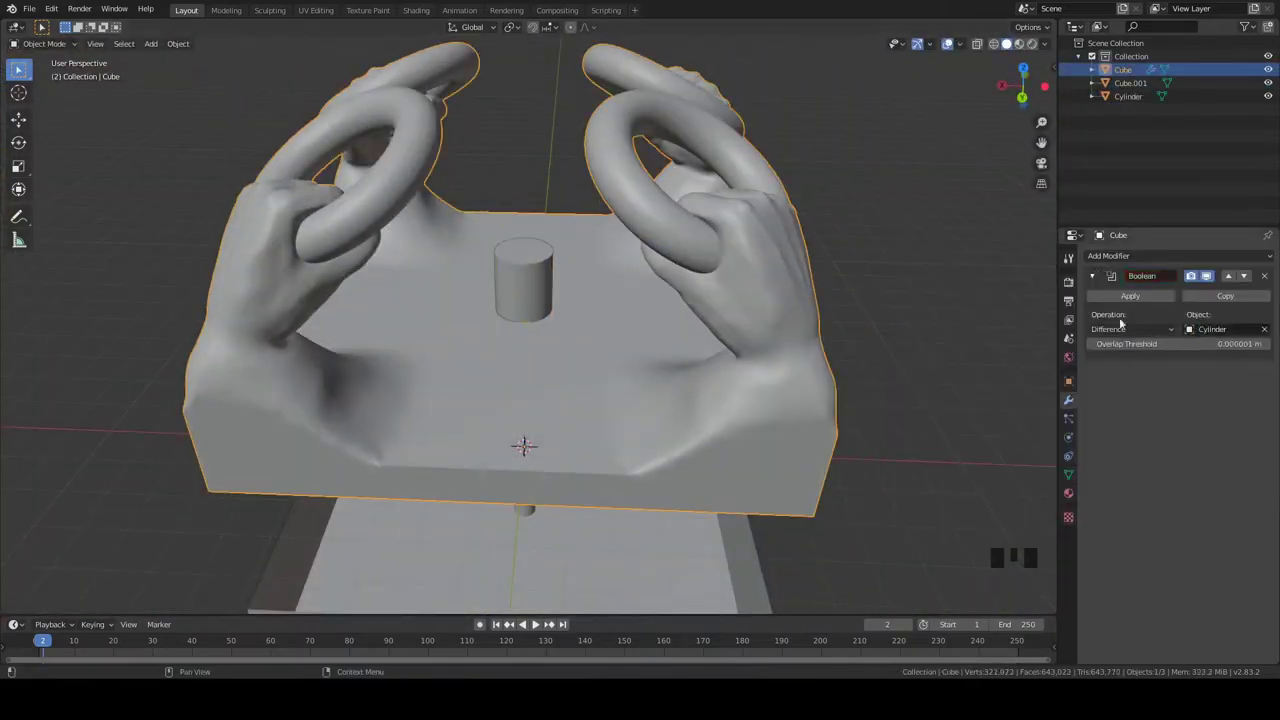
key("ctrl+z")
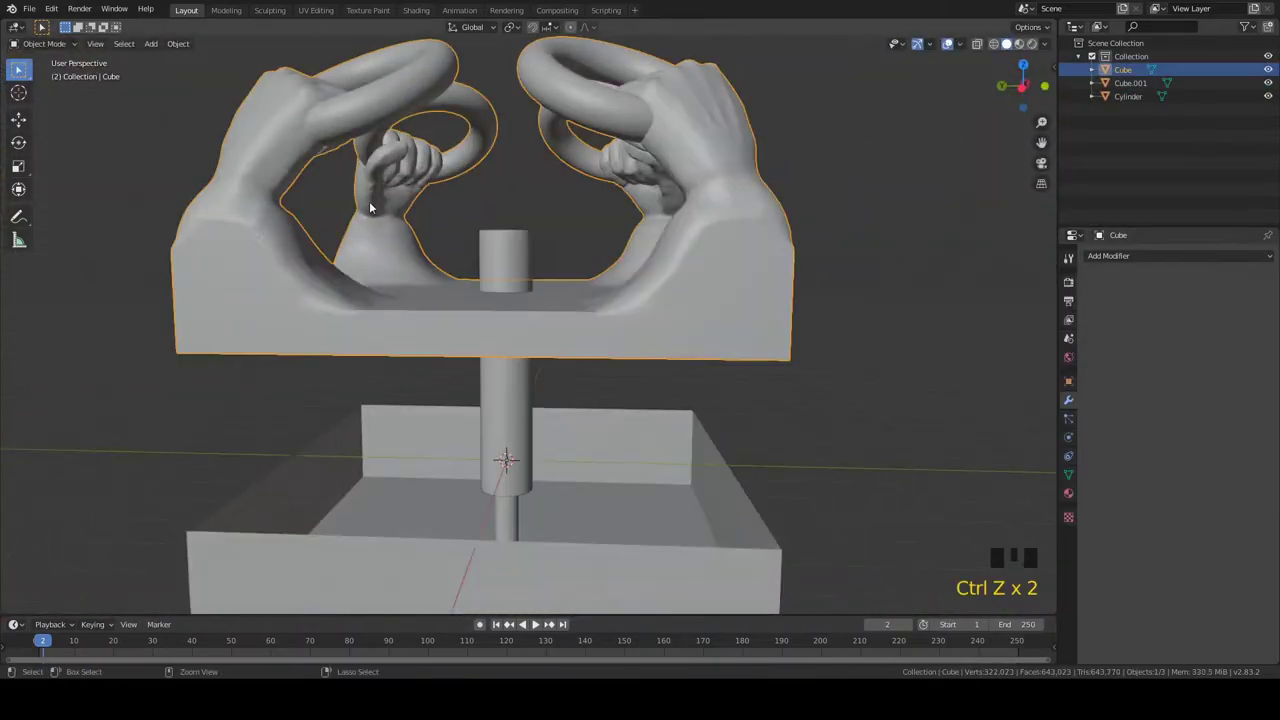
key("Tab")
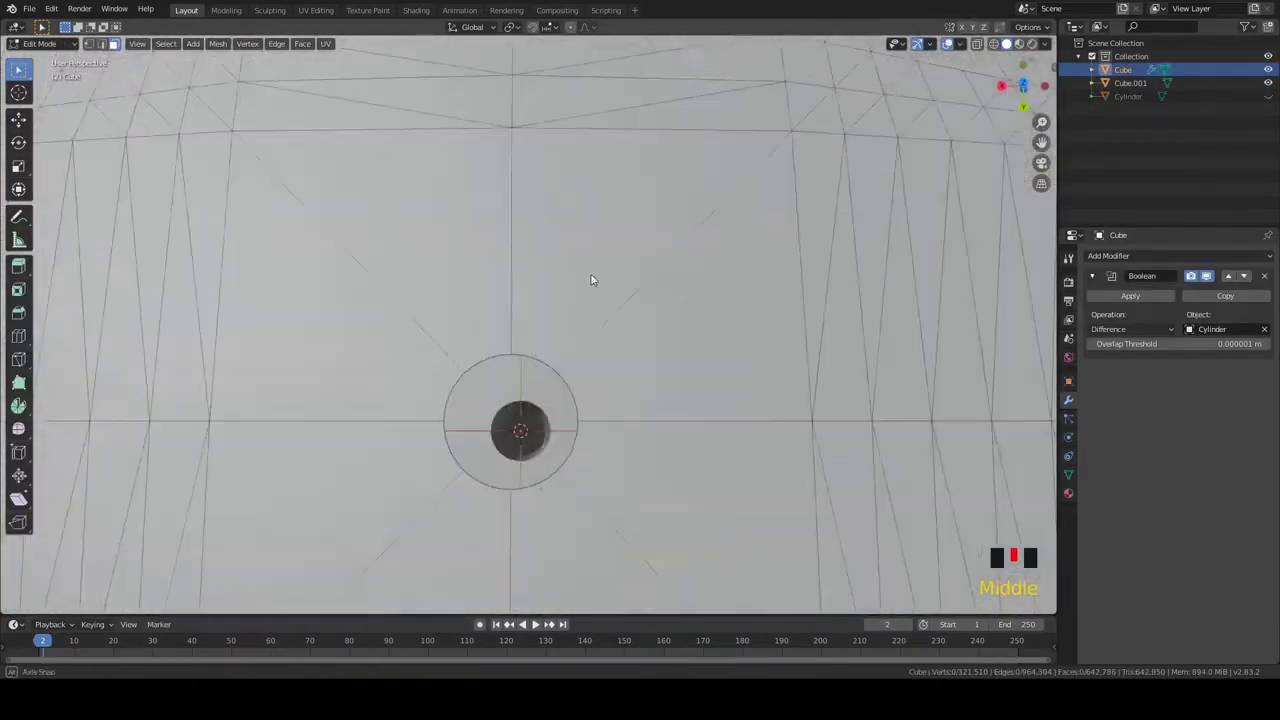
middle_click_drag(591, 277, 489, 274)
left_click(514, 262)
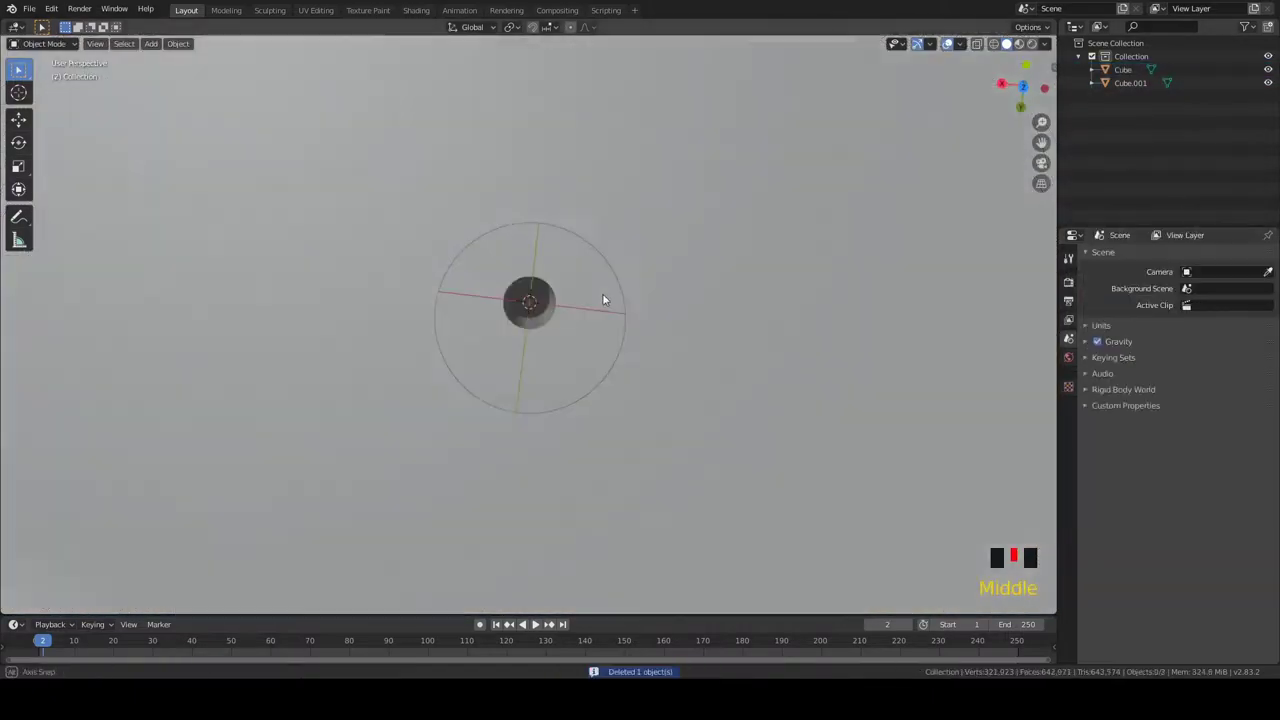
Step: Use the undo history to return to the Add Cylinder step
middle_click_drag(602, 293, 367, 40)
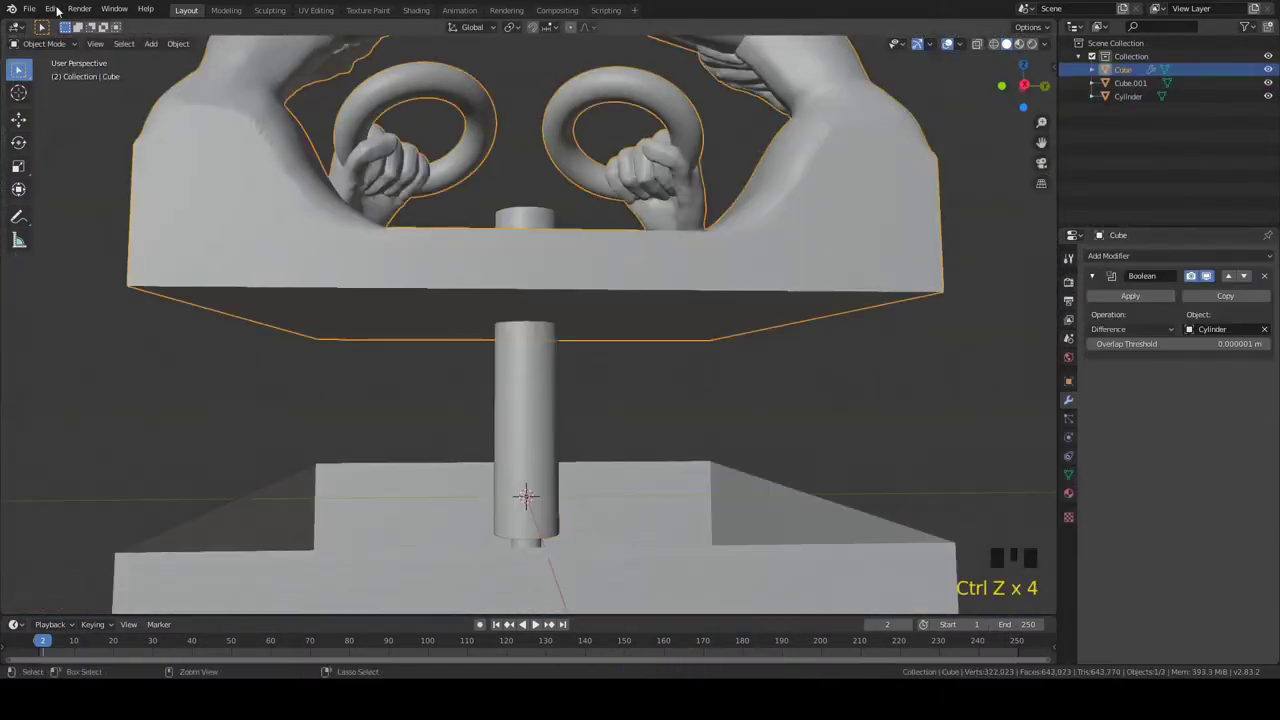
left_click(51, 8)
left_click(80, 62)
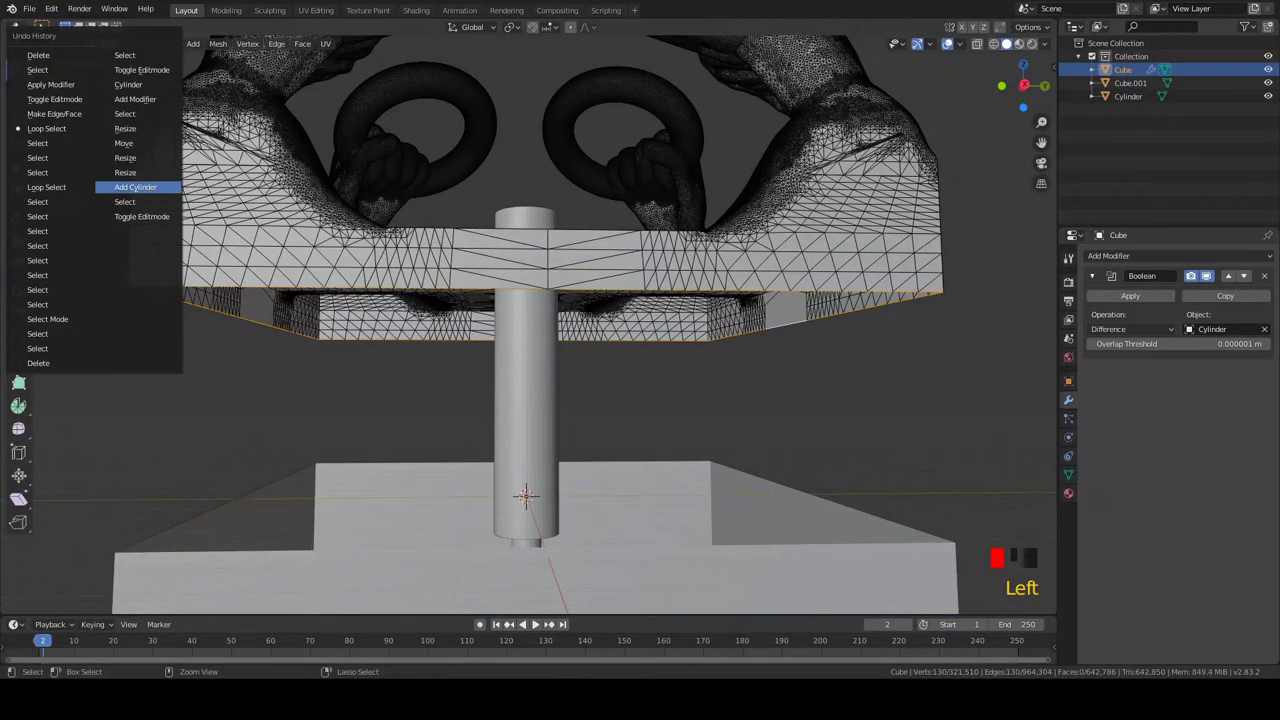
left_click(135, 187)
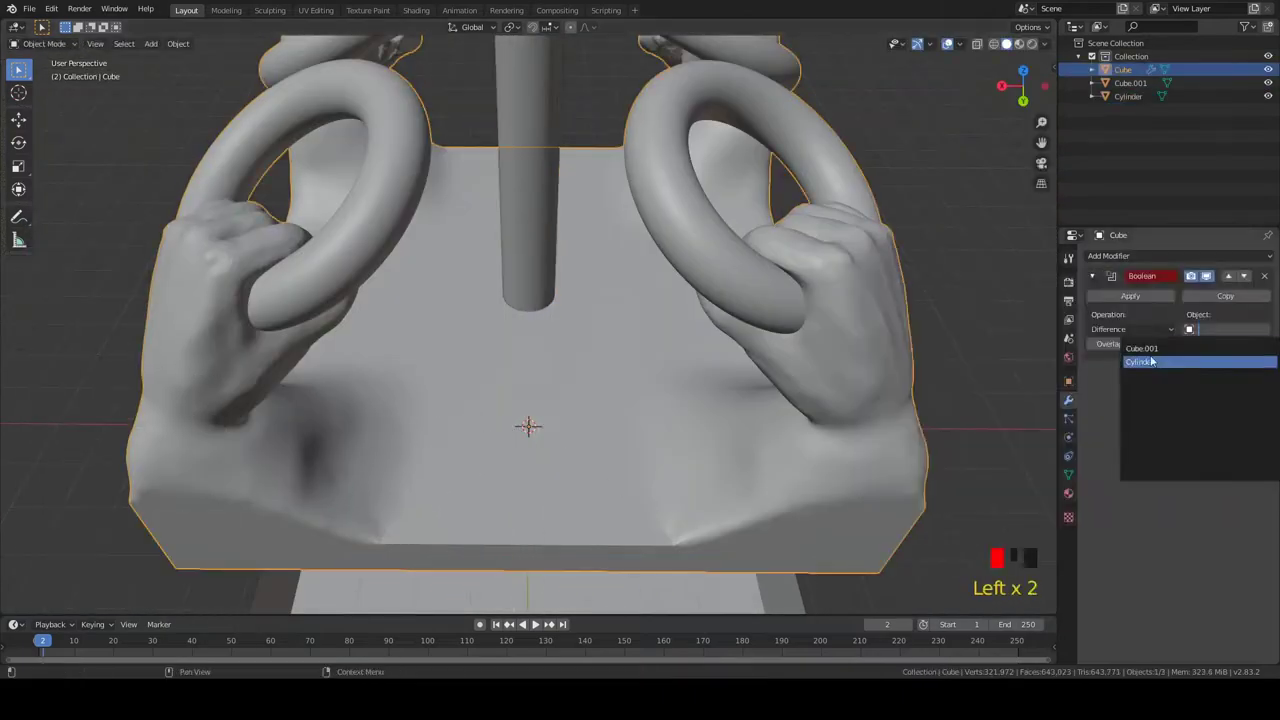
Step: Select the wall faces and top four edges of Cube.001's box
left_click(1152, 362)
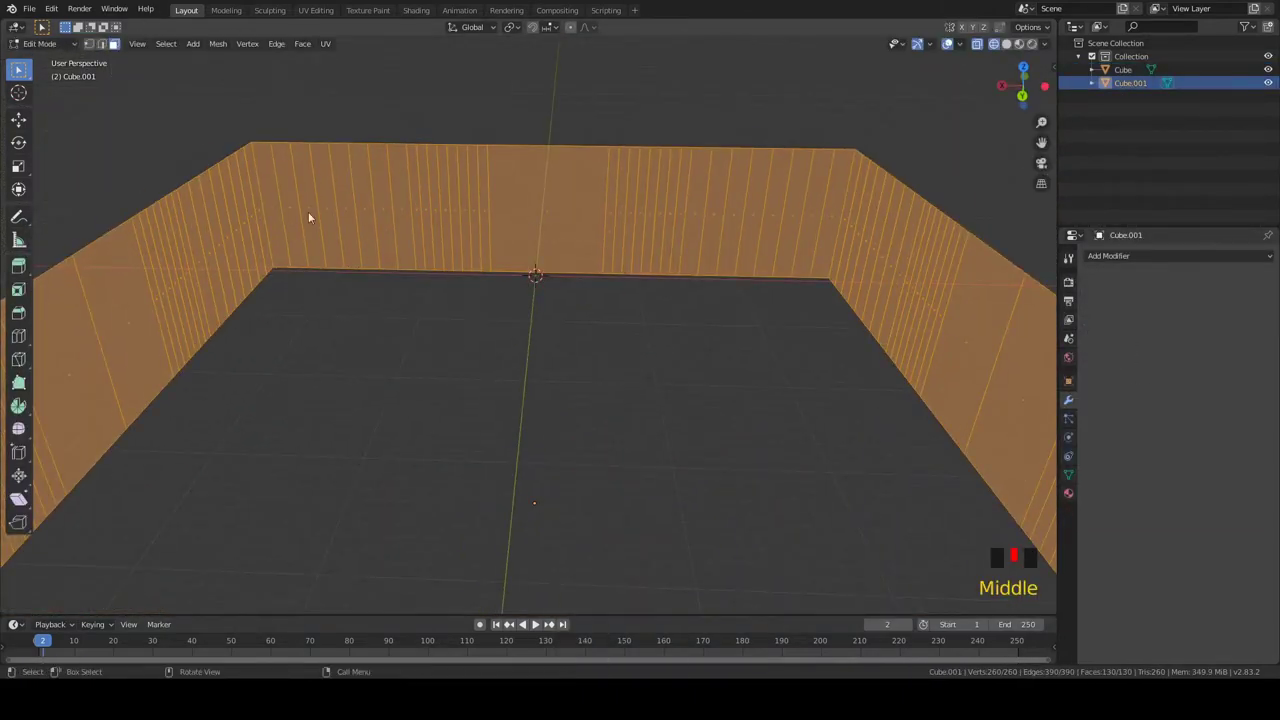
left_click(760, 162, "shift")
left_click(350, 215, "shift")
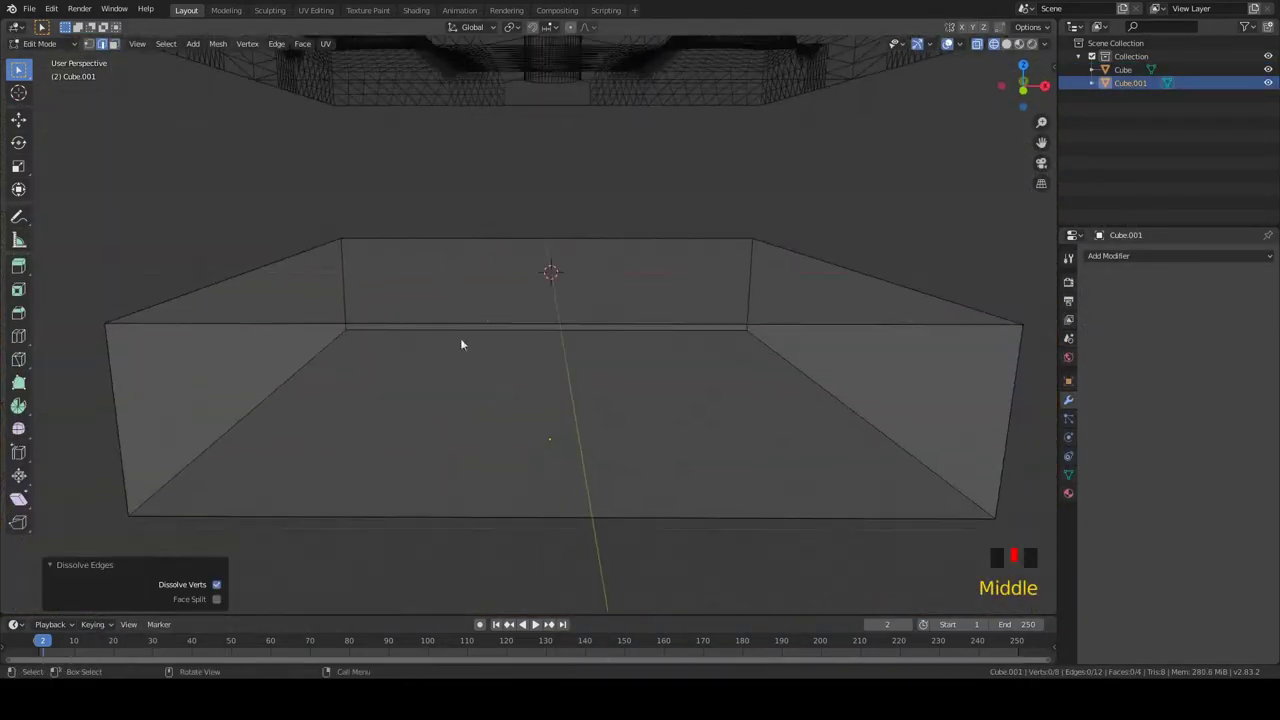
middle_click_drag(461, 344, 600, 380)
left_click_drag(400, 235, 893, 318)
Step: Extrude the selected faces along their normals to give the tray thick walls, then leave Edit Mode
right_click(668, 417)
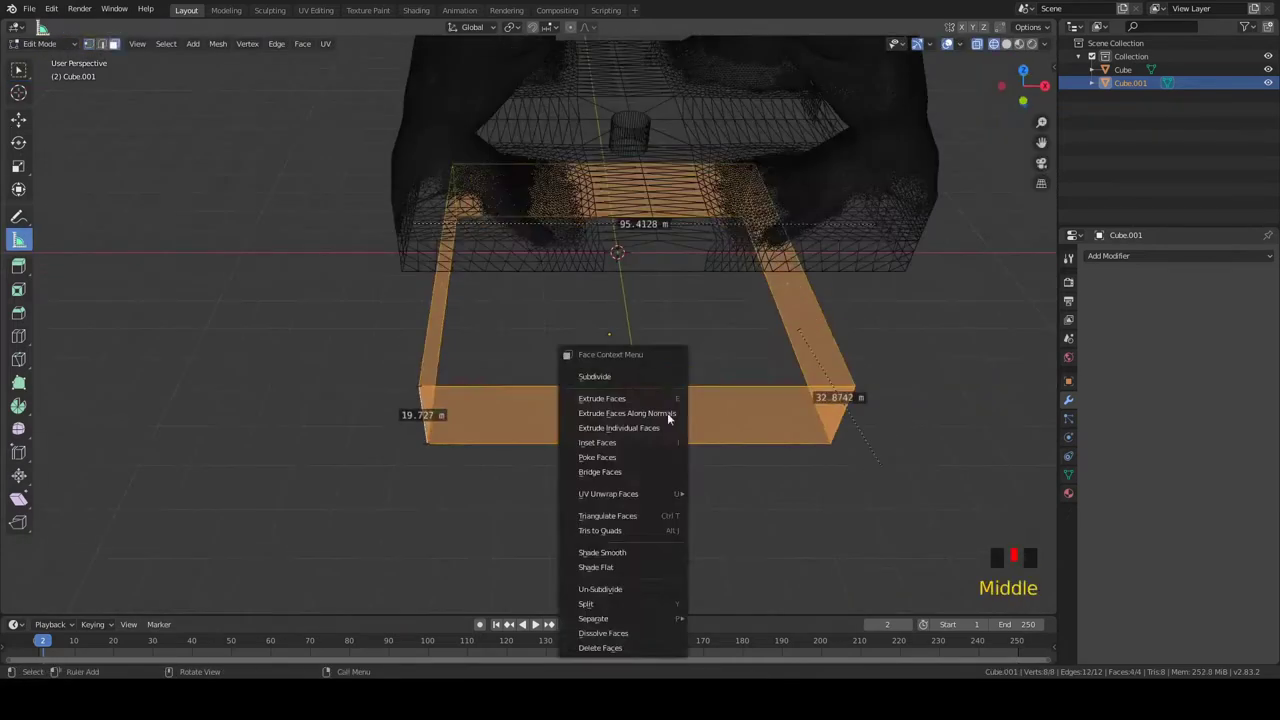
left_click(668, 417)
left_click(668, 430)
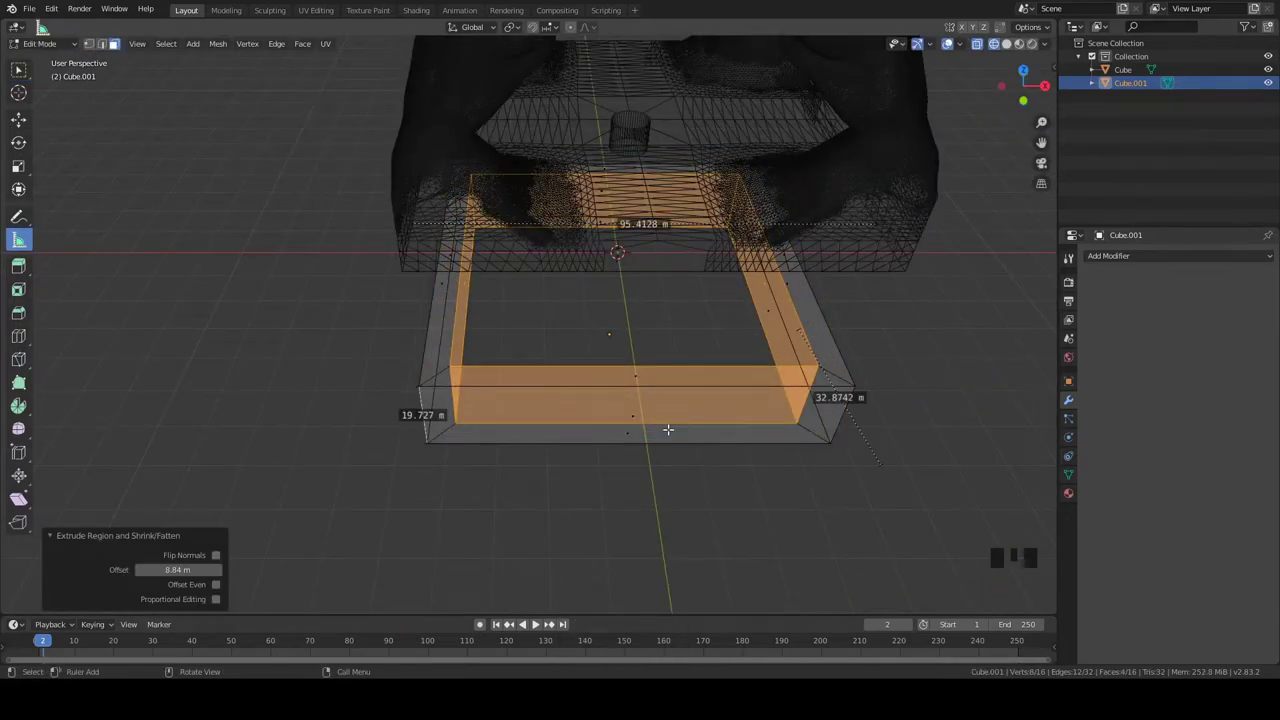
mouse_move(449, 366)
middle_mouse_down()
mouse_move(465, 316)
mouse_move(446, 431)
mouse_move(555, 568)
middle_mouse_up()
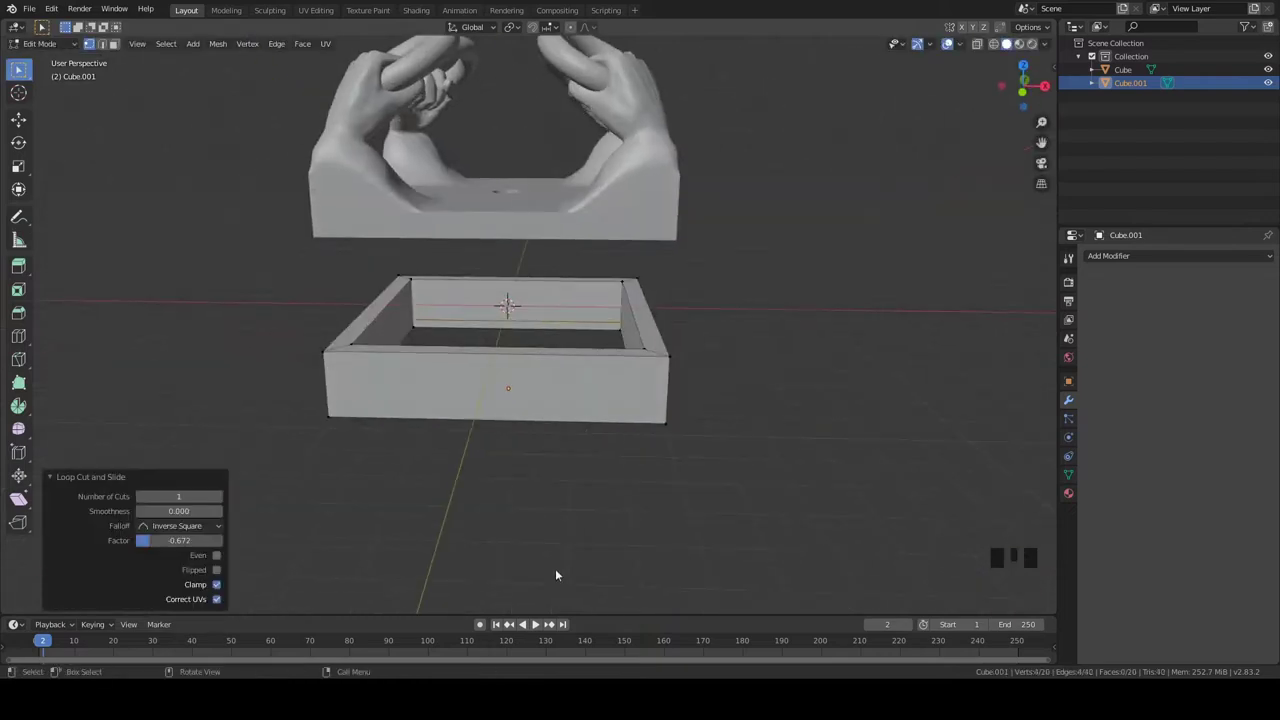
key("Tab")
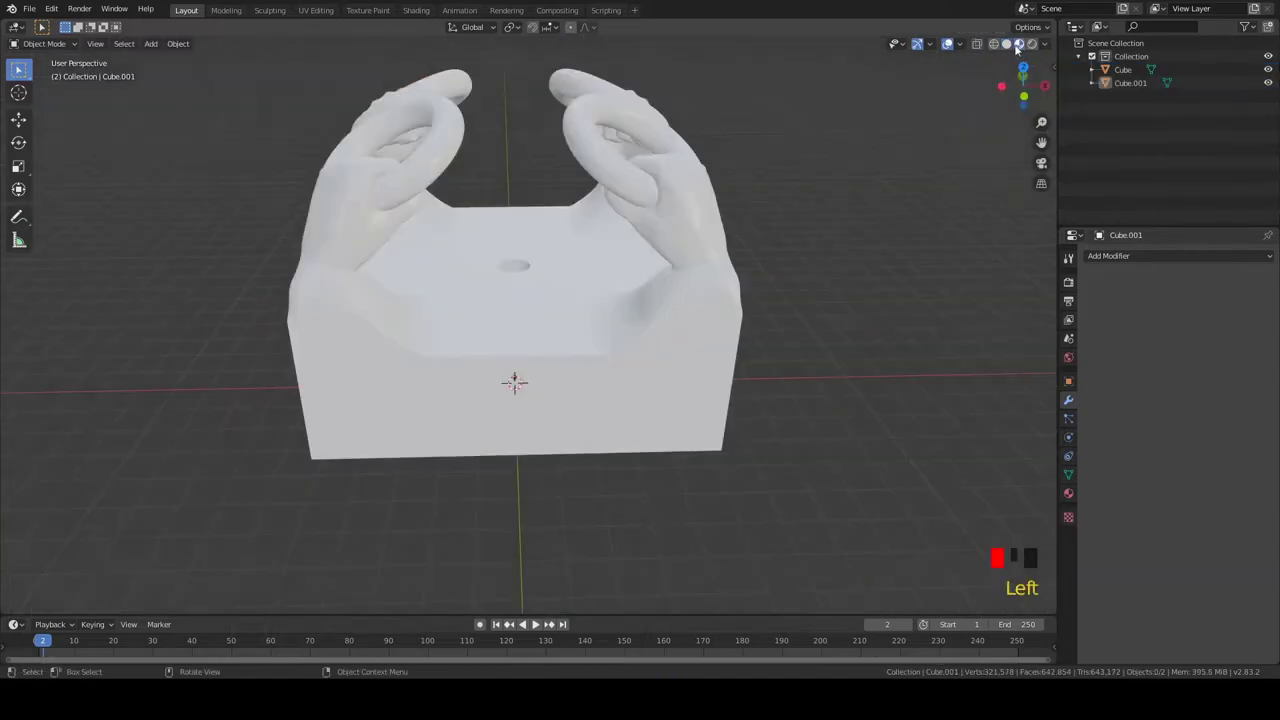
Step: Adjust viewport shading and hide the selected mesh to expose the block base
left_click(1045, 43)
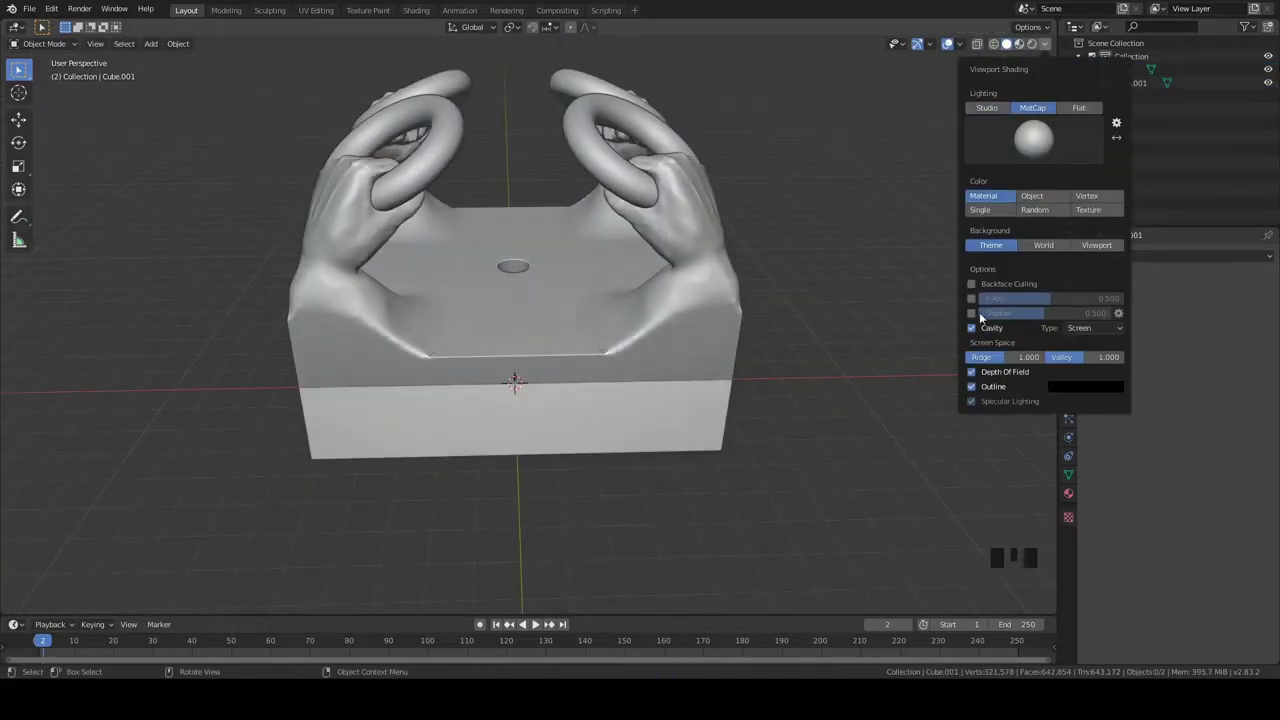
mouse_move(979, 312)
middle_mouse_down()
mouse_move(803, 258)
mouse_move(960, 212)
middle_mouse_up()
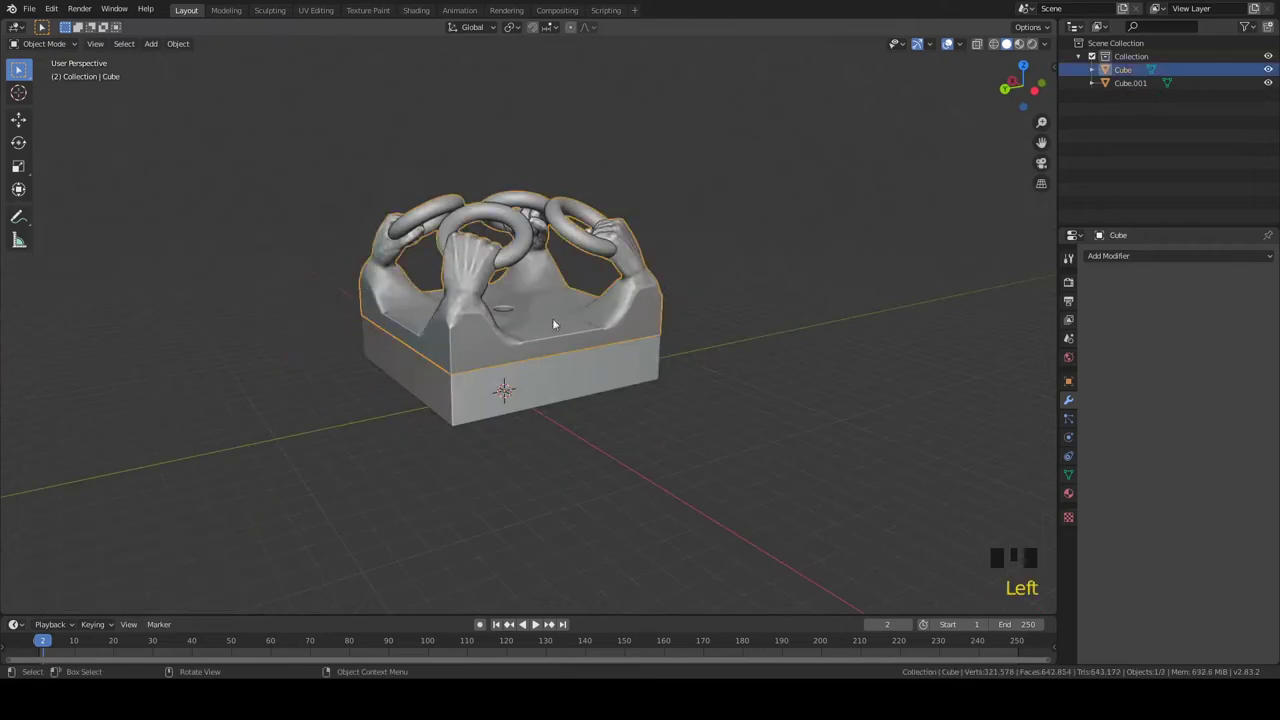
key("h")
middle_click_drag(757, 333, 547, 378, "shift")
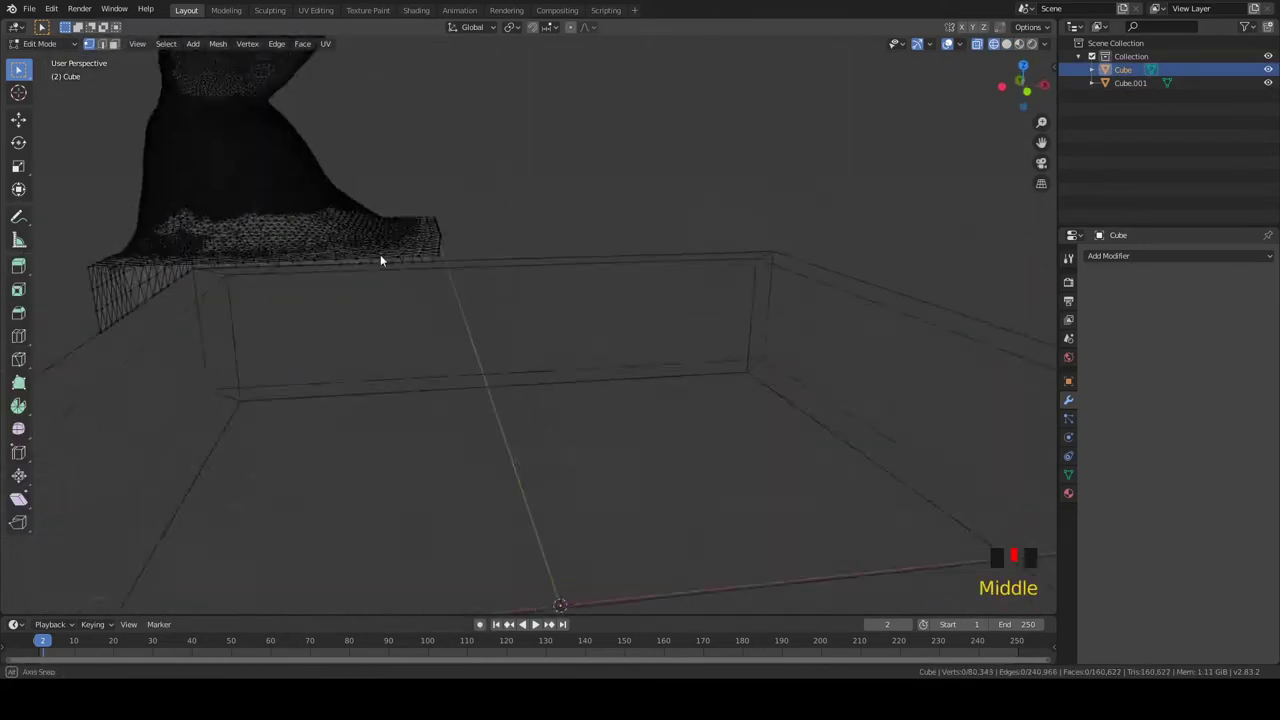
Step: Select the whole base mesh and move it into position
key("a")
middle_click_drag(380, 260, 460, 346)
key("g")
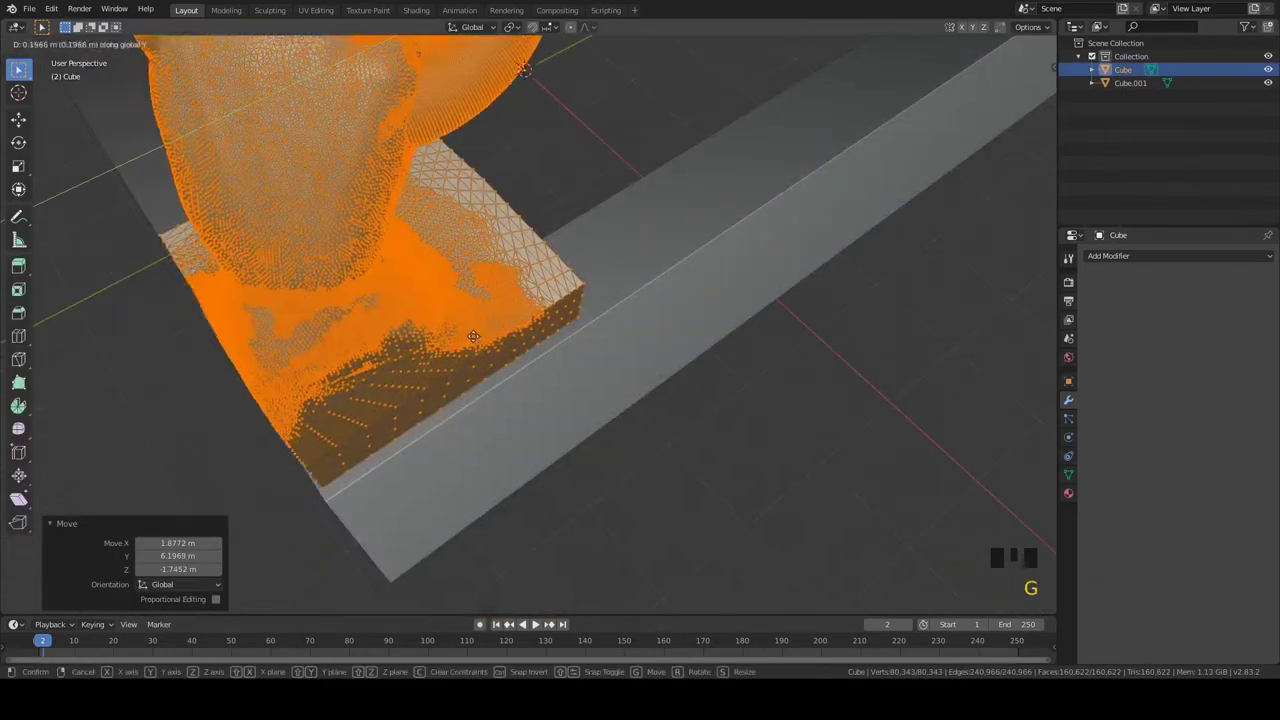
left_click(434, 282)
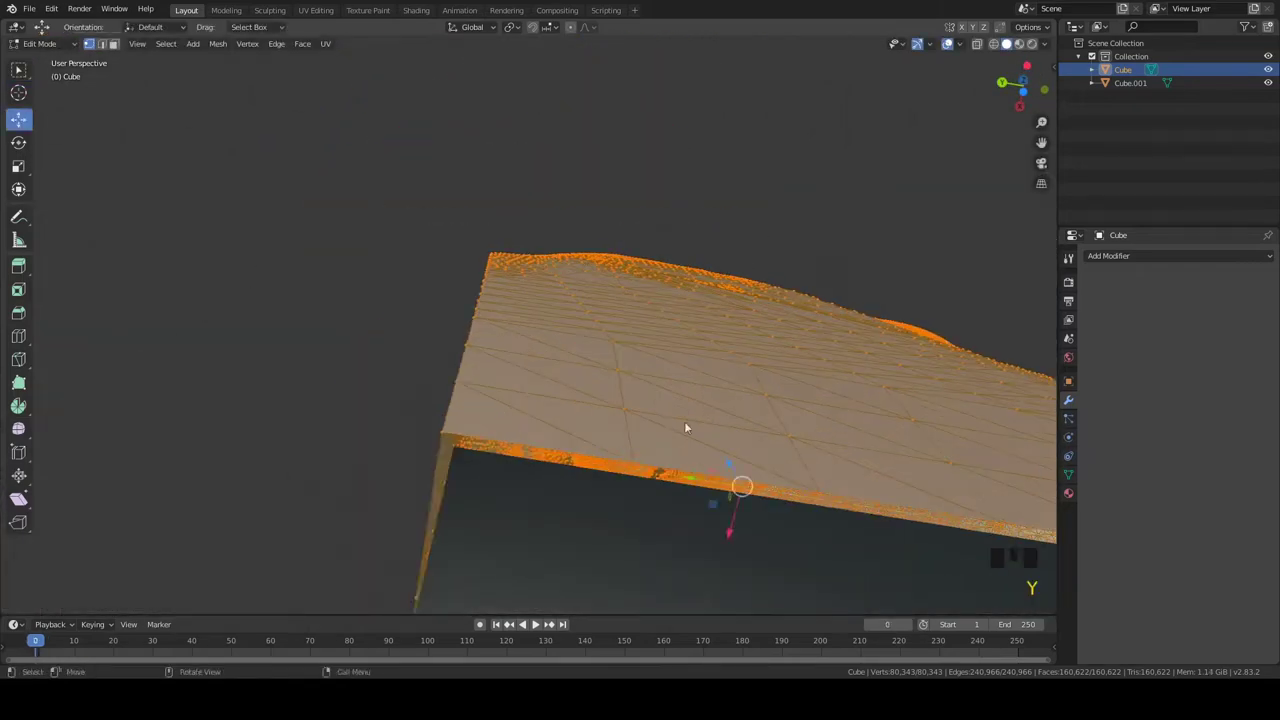
key("g")
left_click(469, 362)
Step: Move the slab along the X axis to line it up with the base
middle_click_drag(469, 362, 470, 207, "shift")
key("g")
key("x")
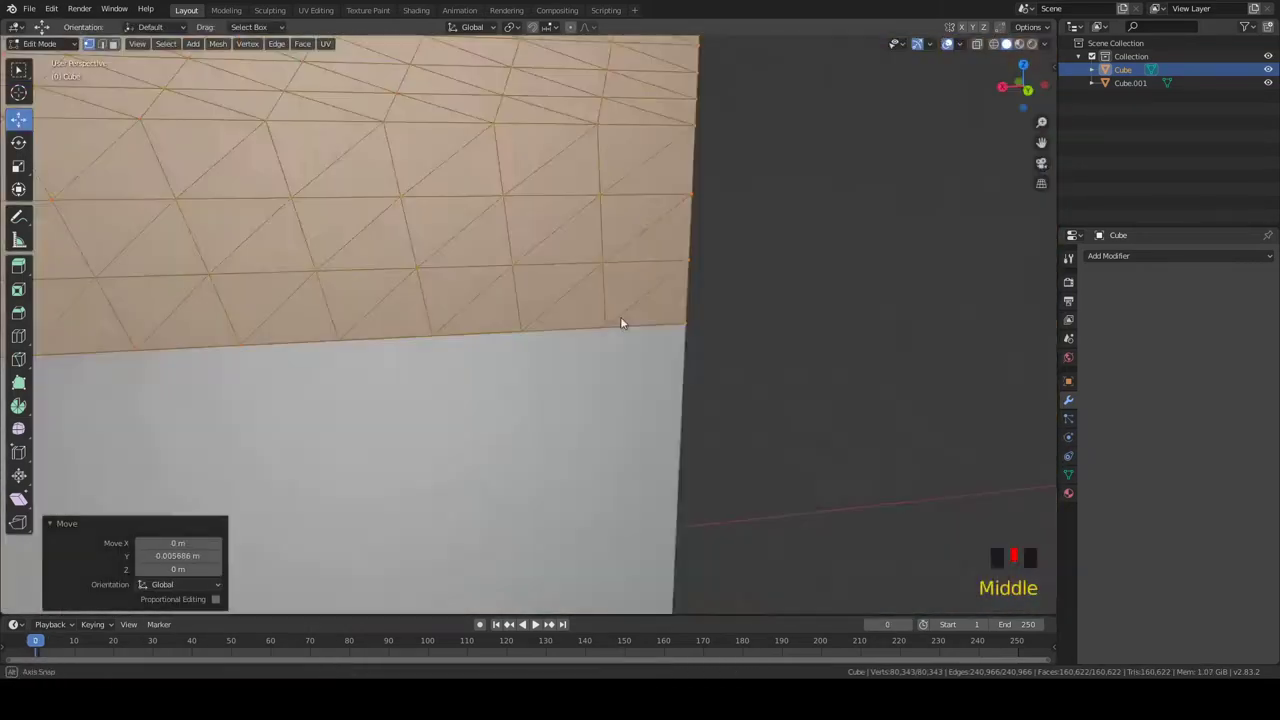
middle_click_drag(623, 320, 244, 311)
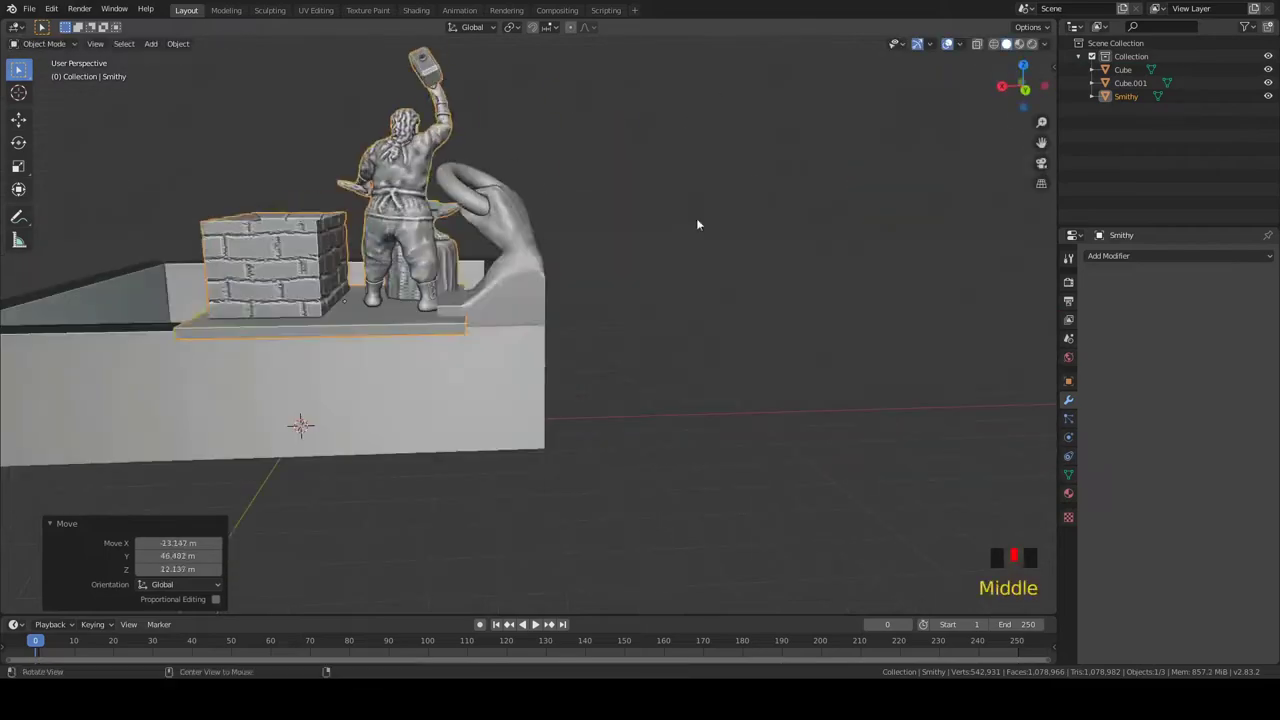
key("g")
scroll(621, 323, "up", 6)
middle_click_drag(621, 323, 524, 320, "shift")
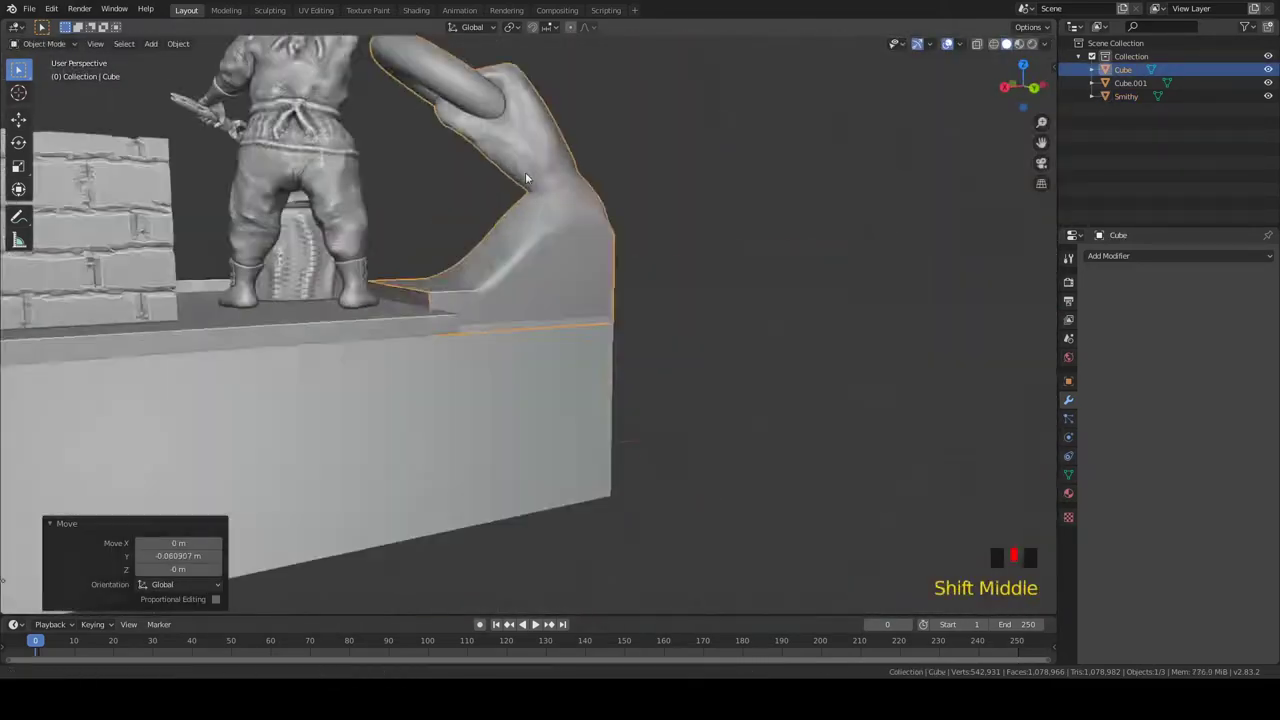
Step: In Edit Mode, slide the plate's edge vertices along Y into line
key("Tab")
middle_click_drag(604, 164, 604, 164)
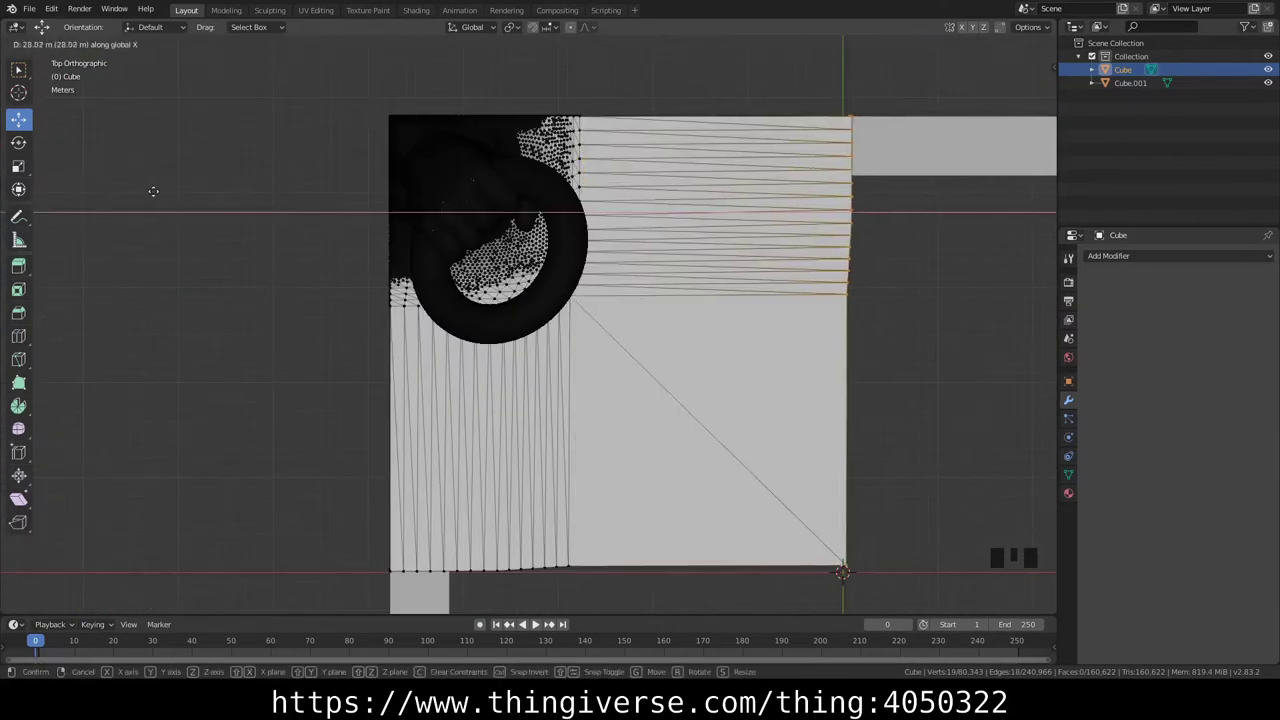
left_click(390, 232)
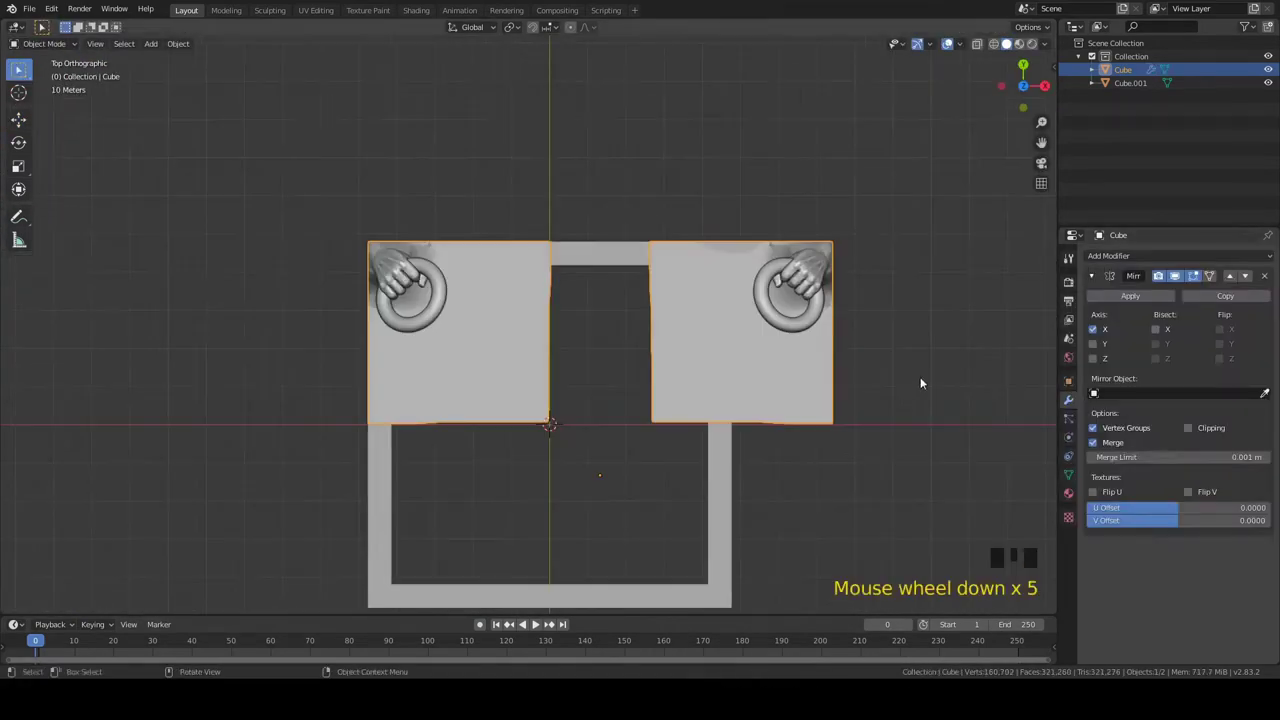
middle_click_drag(657, 363, 657, 363)
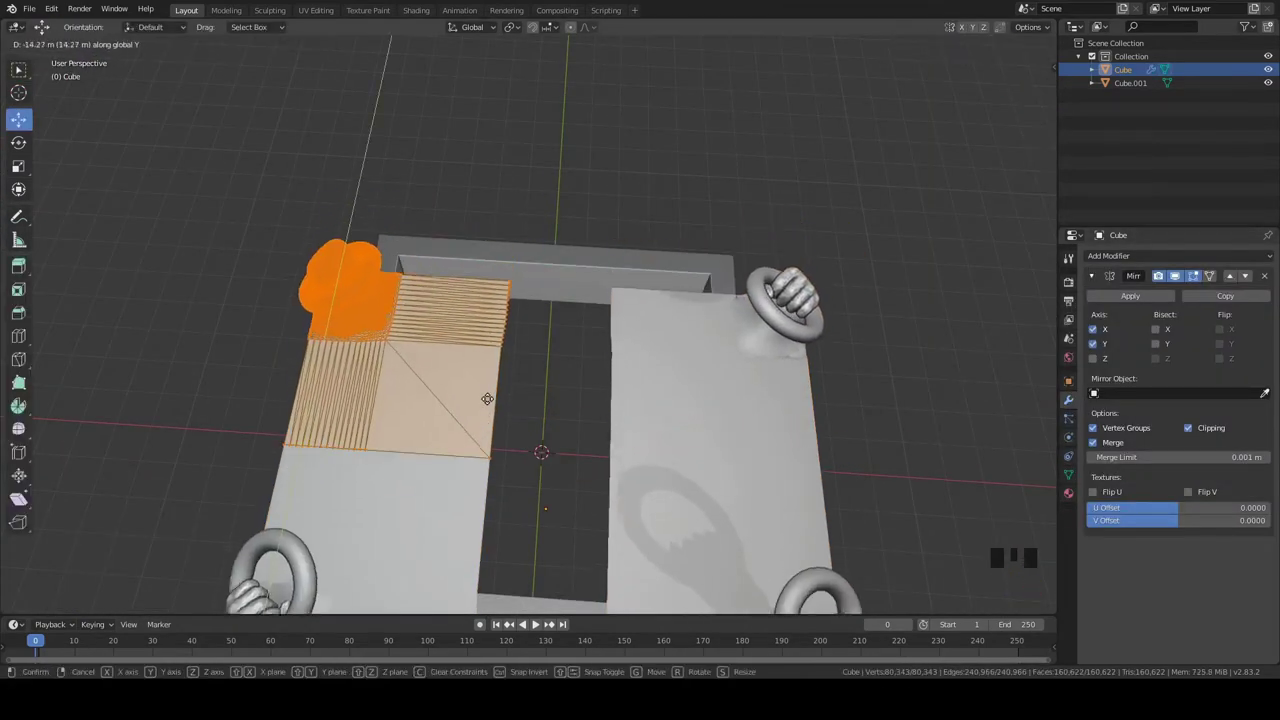
left_click(523, 391)
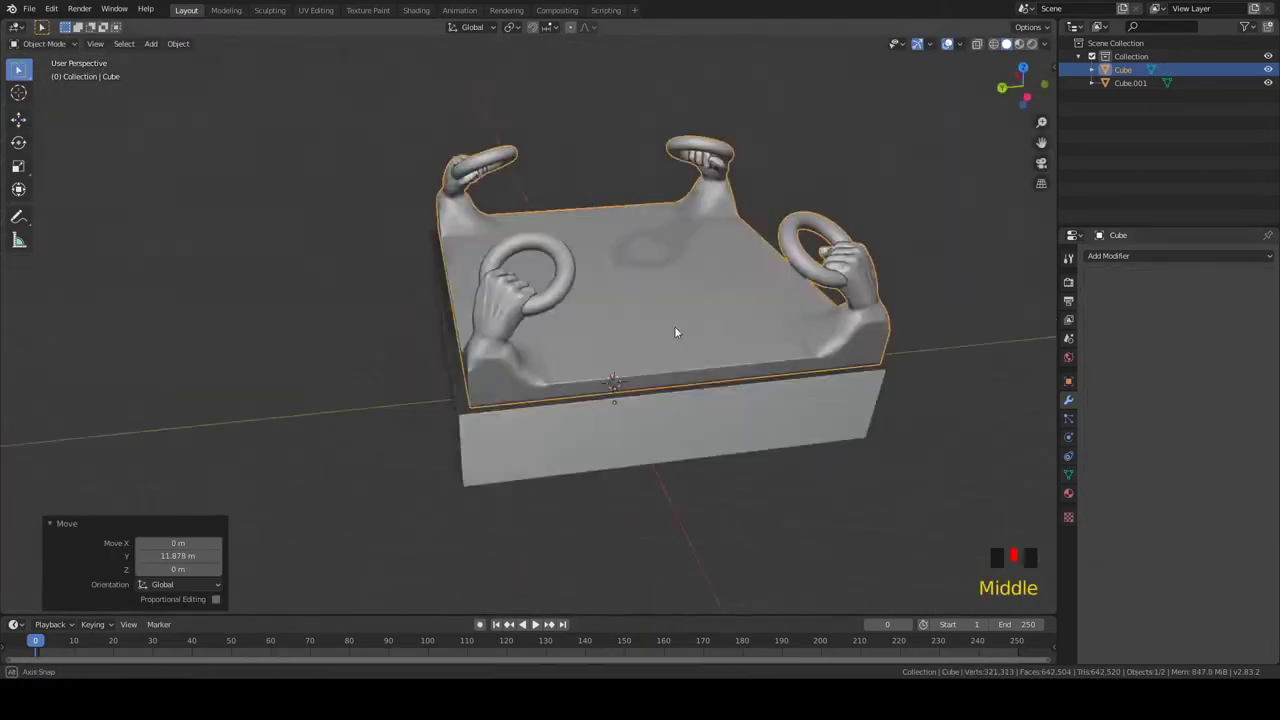
Step: Scale the plate along X and measure its height from the front view
middle_click_drag(674, 326, 615, 252)
key("s")
key("x")
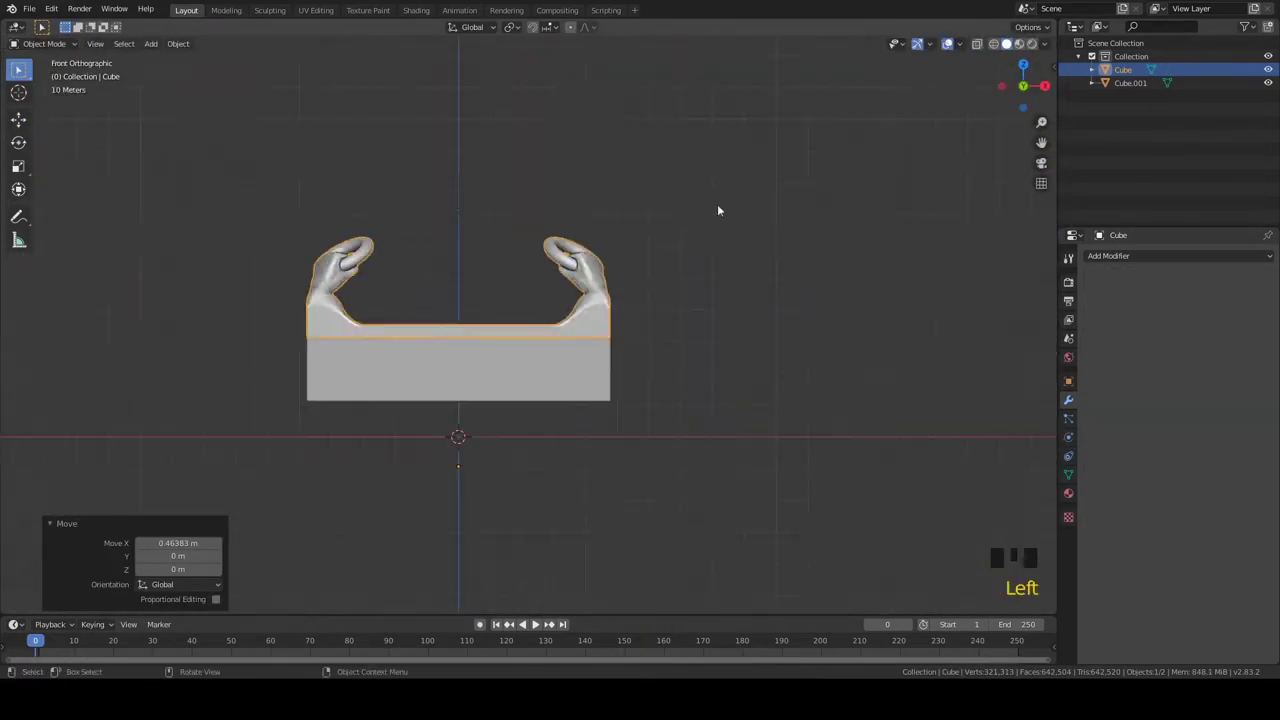
left_click_drag(720, 209, 601, 354)
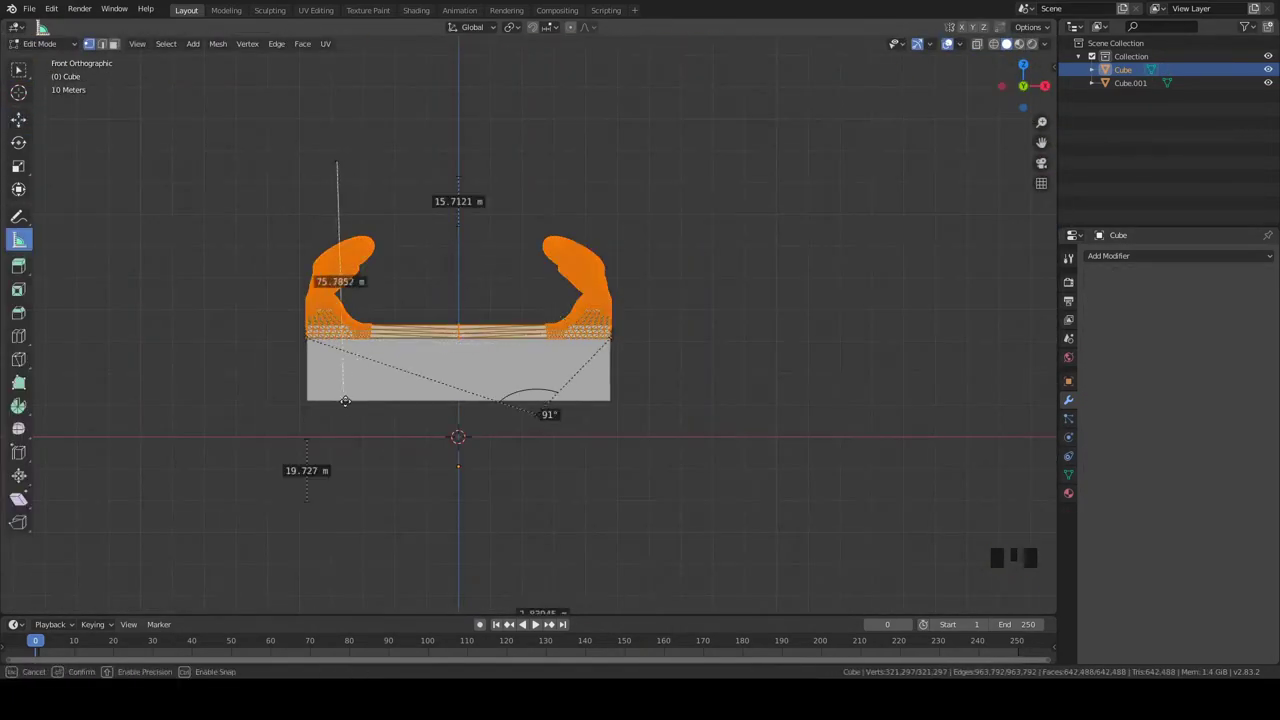
left_click_drag(344, 401, 358, 92)
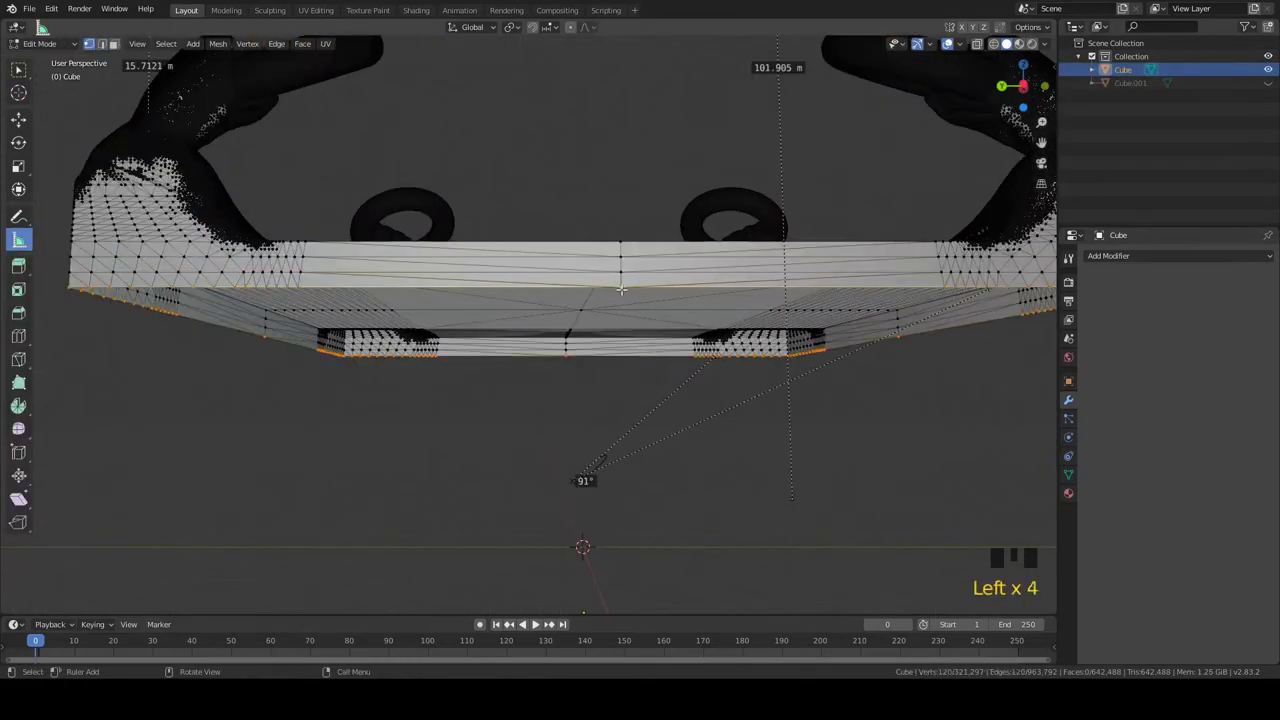
Step: Delete the leftover cylinder object and start repositioning the Smithy statue
left_click(1178, 255)
key("Delete")
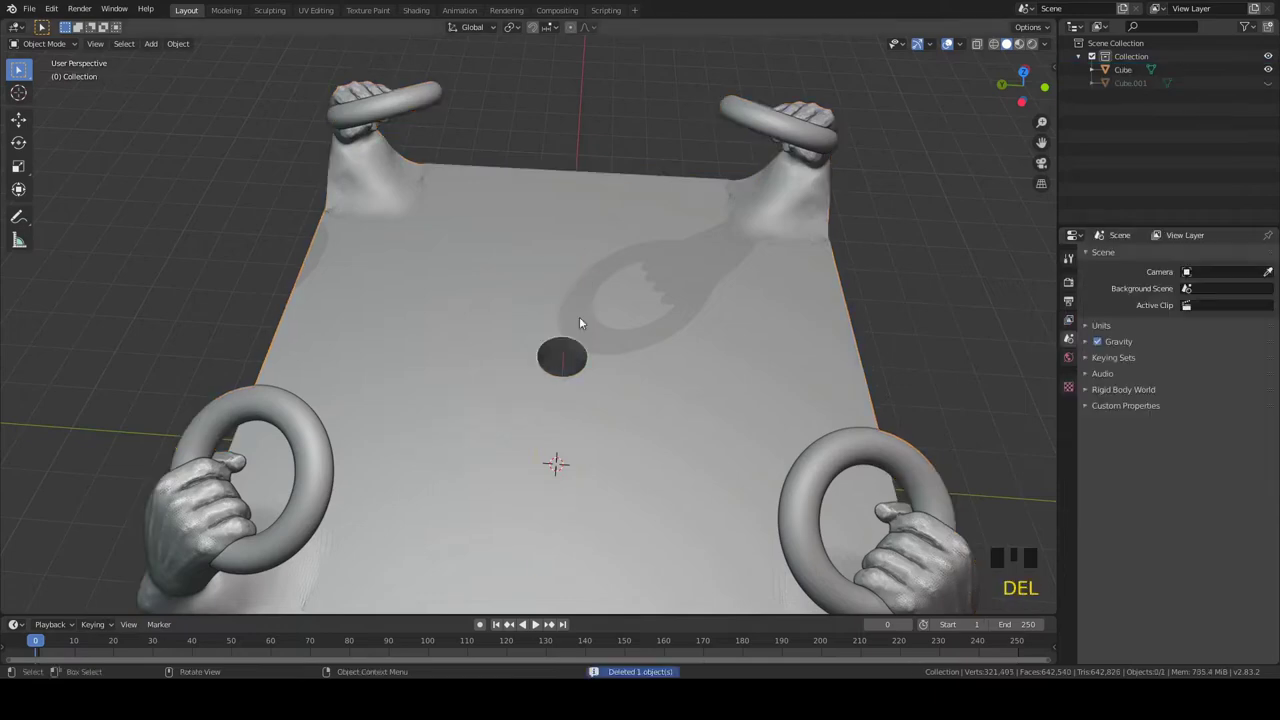
scroll(520, 306, "up", 5)
key("g")
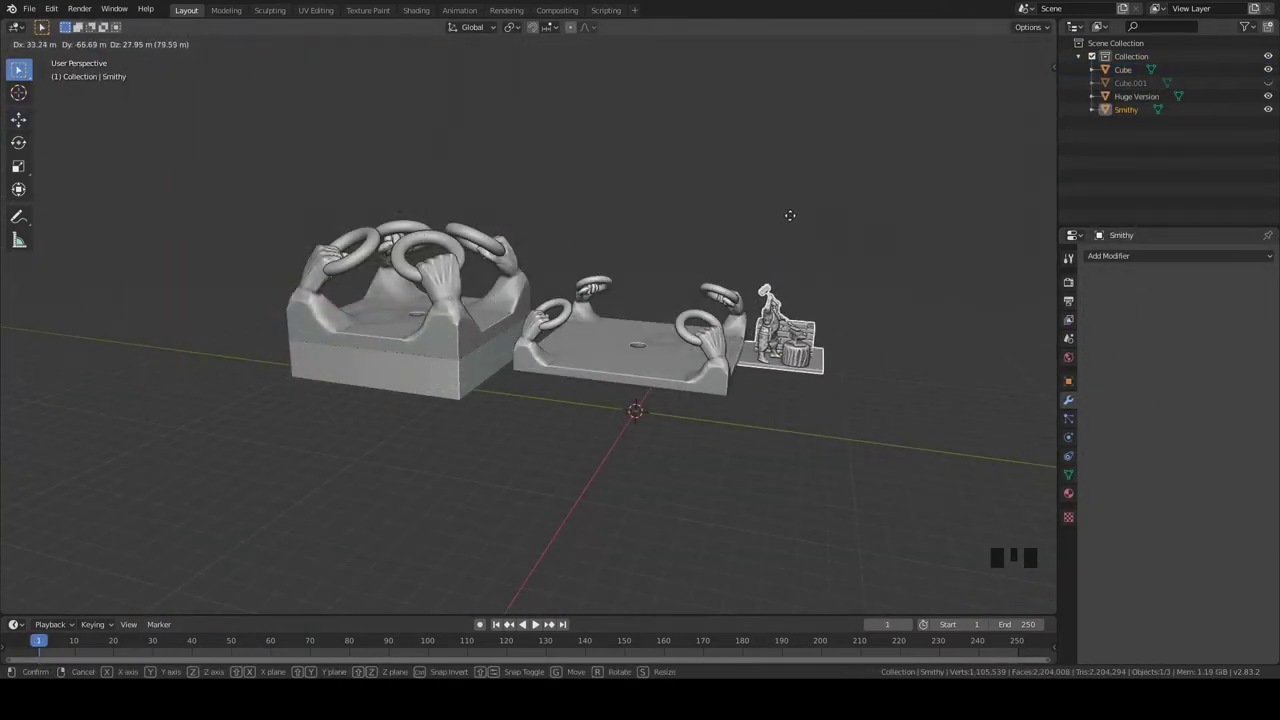
Step: Move the Smithy statue down onto the smaller four-handed plate
left_click(790, 214)
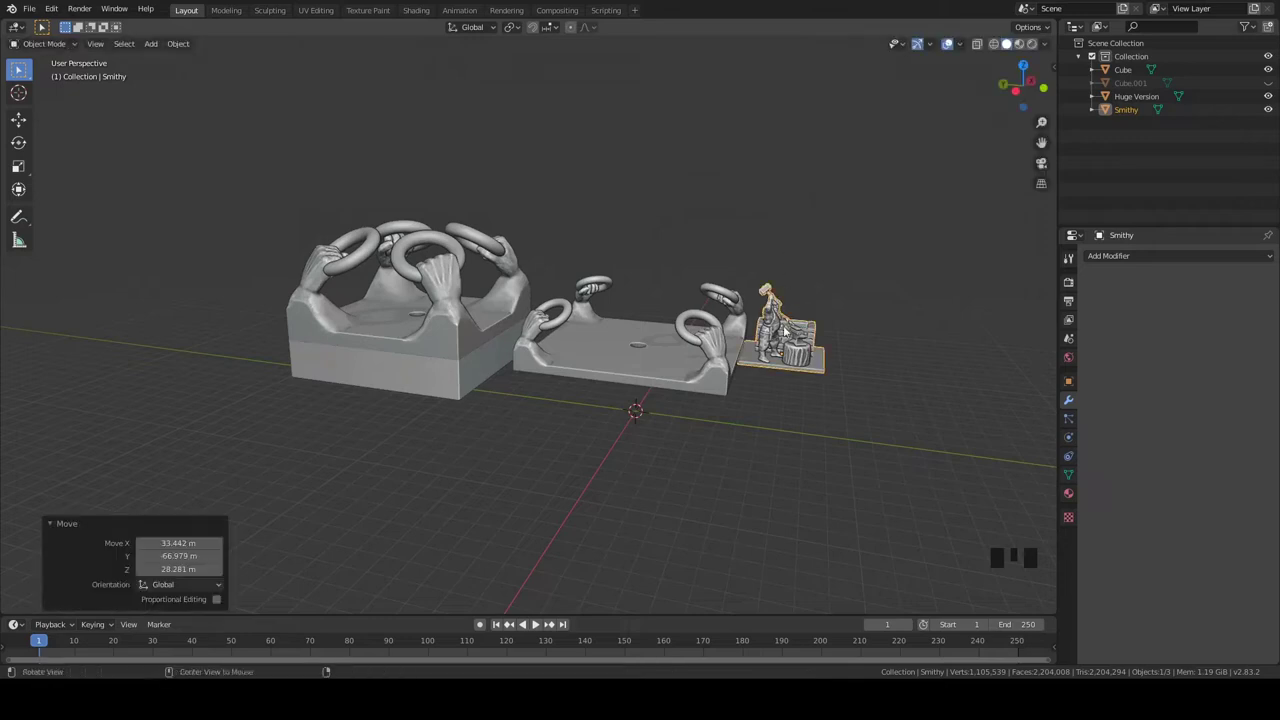
middle_click_drag(785, 334, 760, 300)
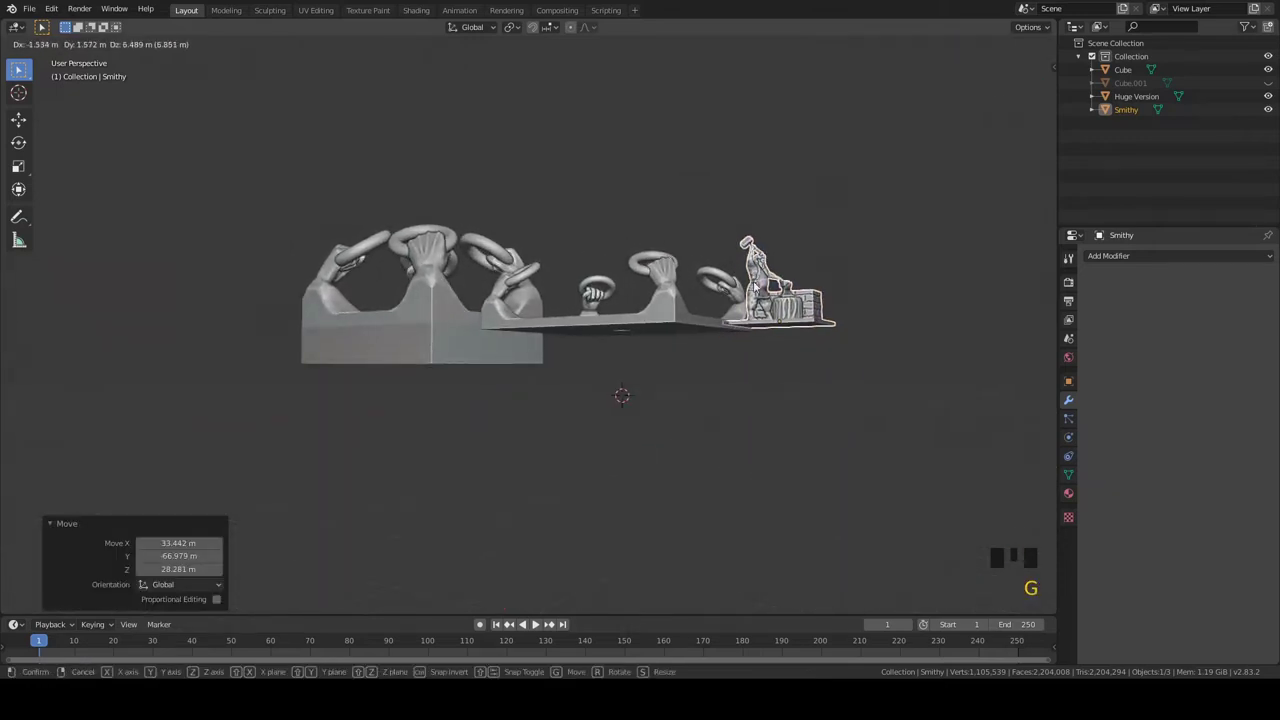
left_click(788, 300)
middle_click_drag(788, 300, 790, 318)
key("g")
left_click(600, 330)
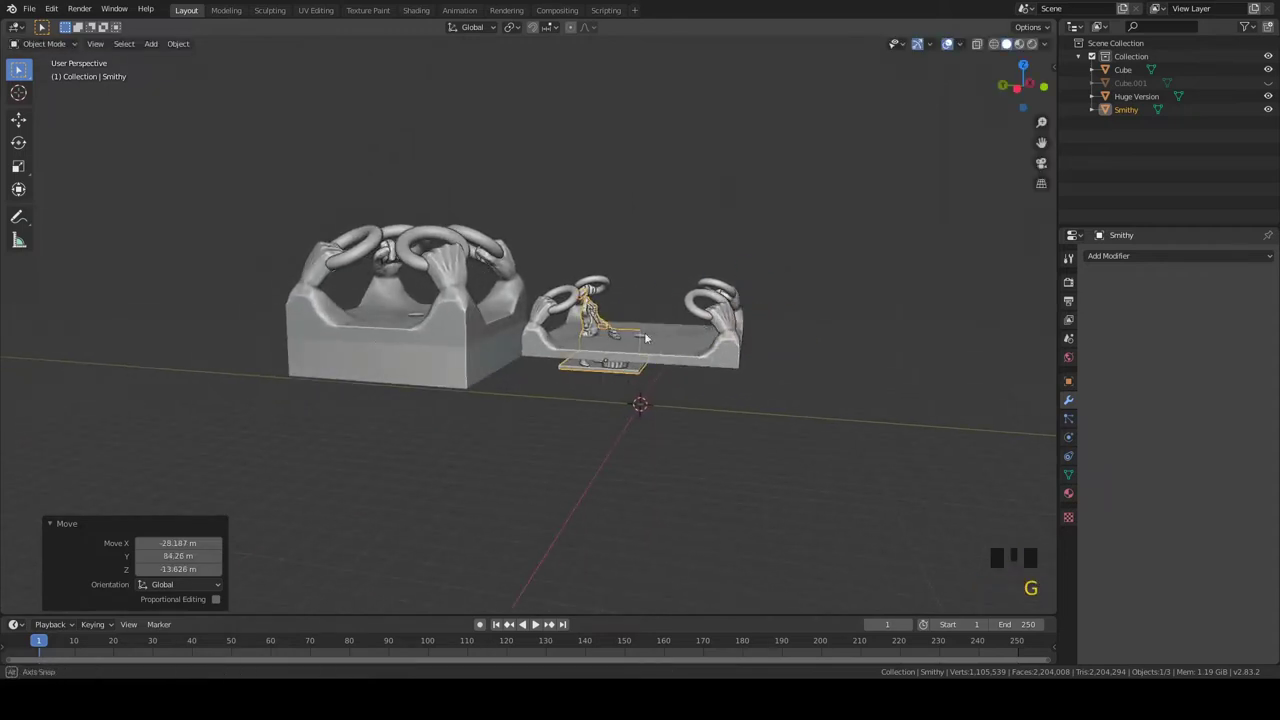
middle_click_drag(600, 330, 515, 300)
Step: Nudge the statue left and along Y until it sits centred on the small plate
key("g")
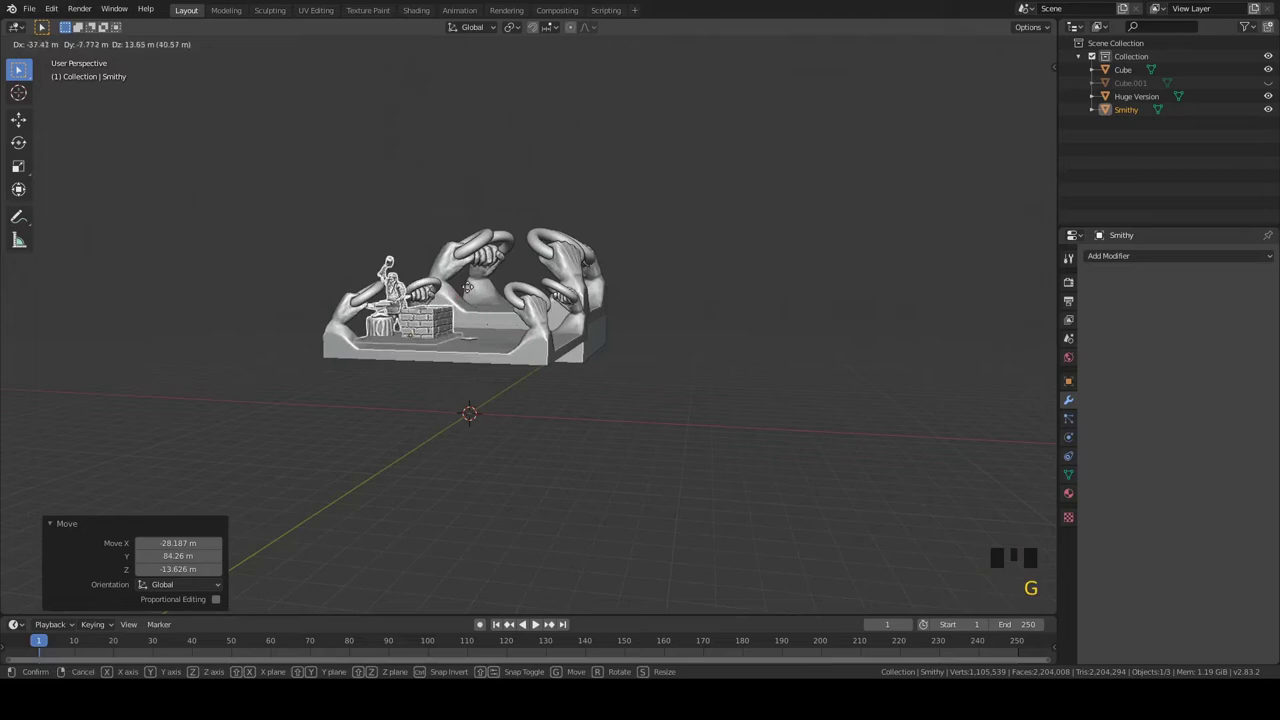
left_click(497, 290)
middle_click_drag(497, 290, 497, 290)
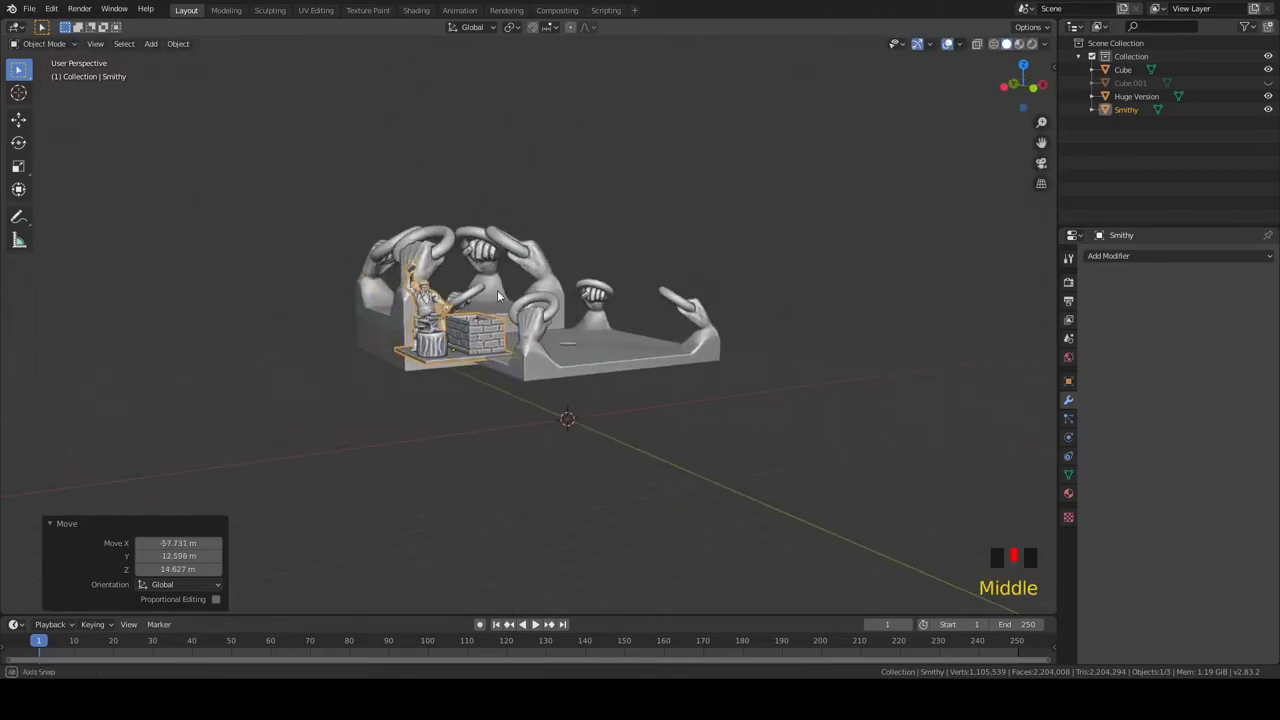
key("g")
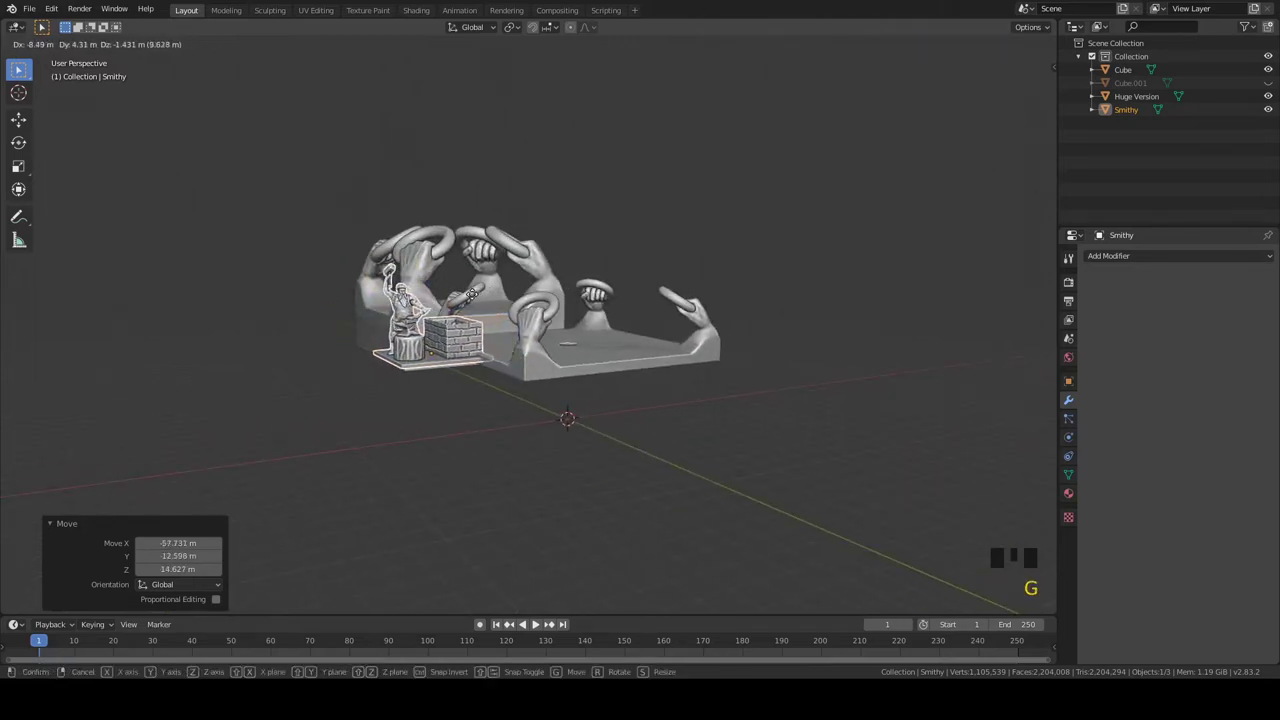
left_click(466, 295)
middle_click_drag(466, 295, 549, 296)
key("g")
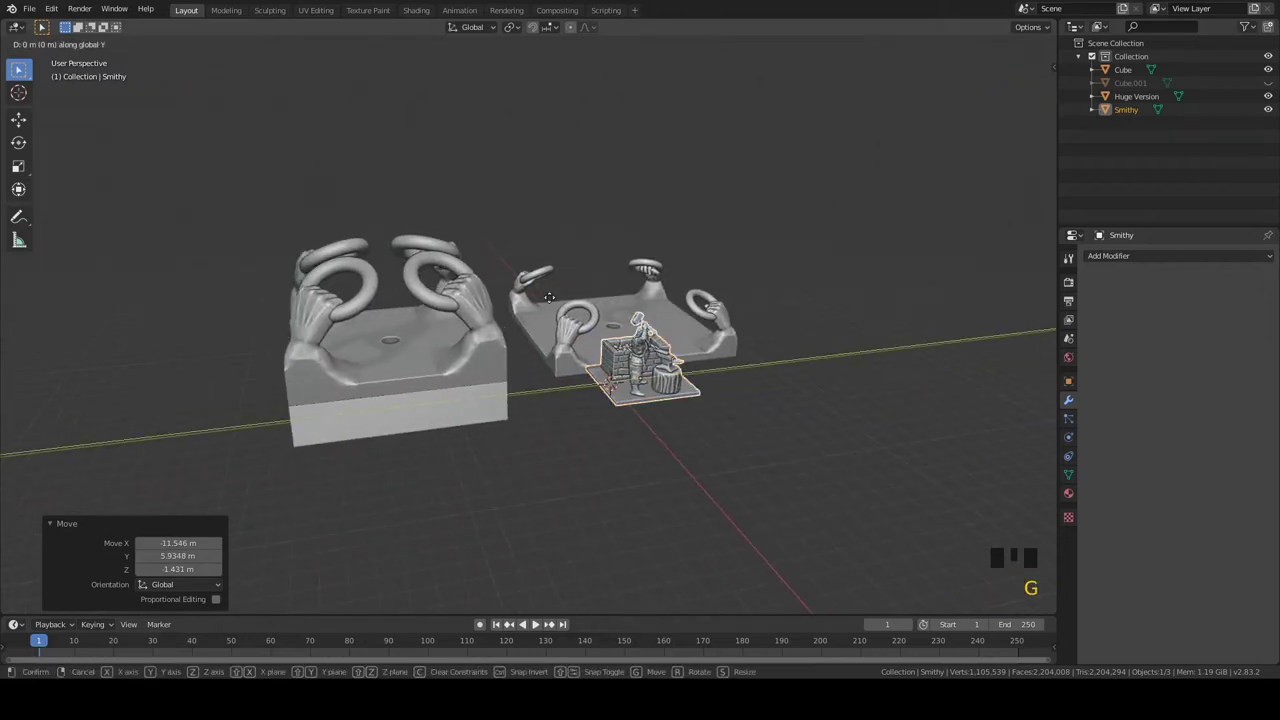
left_click(574, 303)
middle_click_drag(601, 358, 803, 403)
Step: Deselect the Smithy statue, then orbit and zoom around one hand.stl on the build plate
left_click(903, 401)
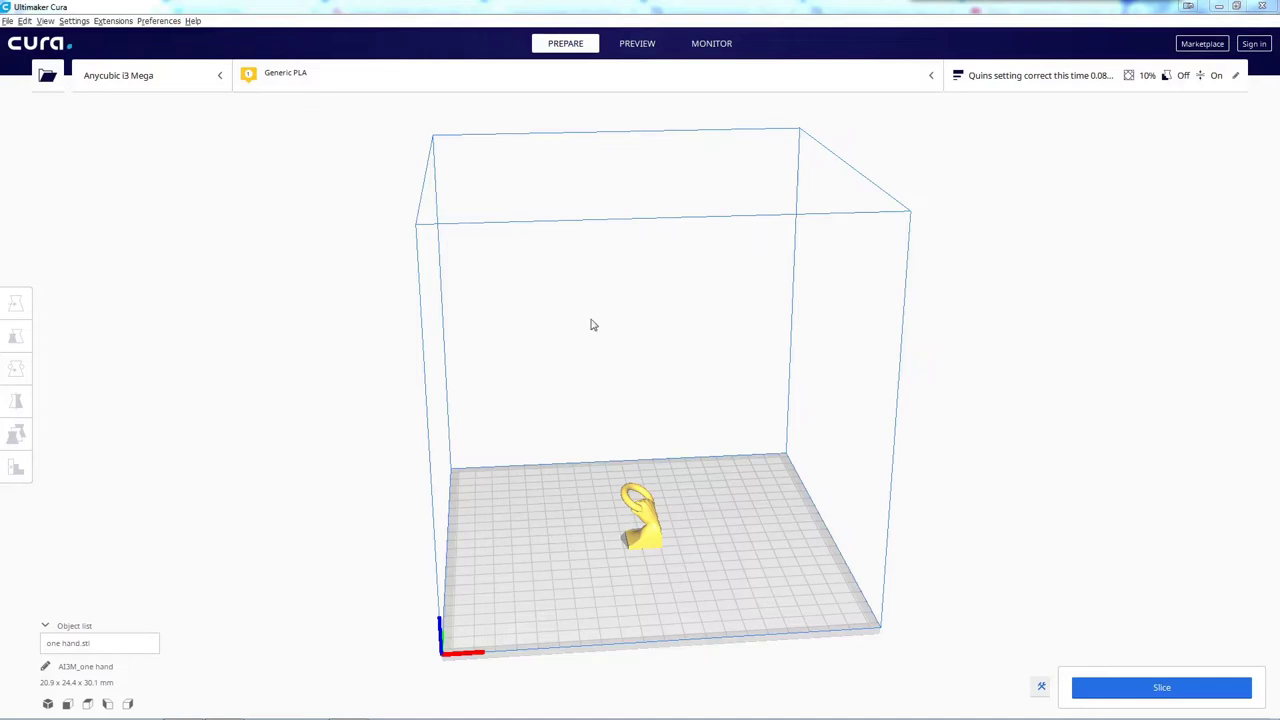
right_click_drag(554, 371, 683, 331)
scroll(682, 528, "up", 5)
scroll(692, 526, "down", 4)
scroll(694, 360, "up", 3)
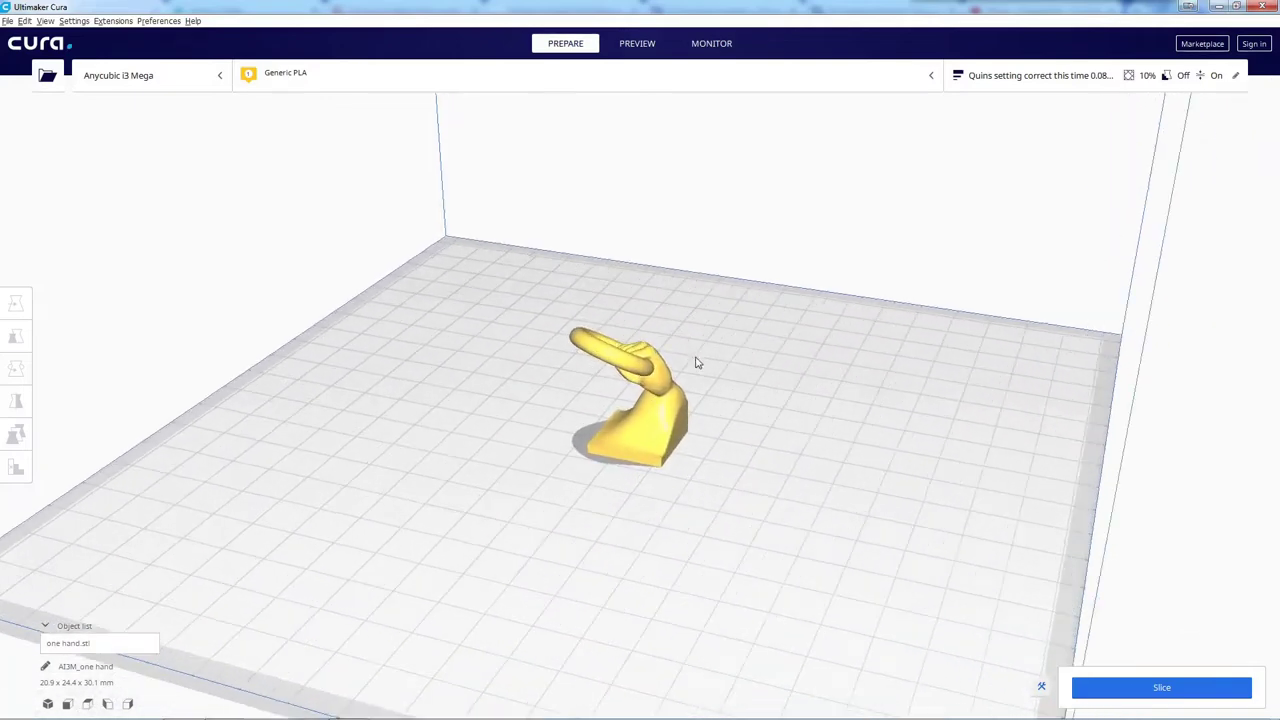
scroll(698, 364, "up", 2)
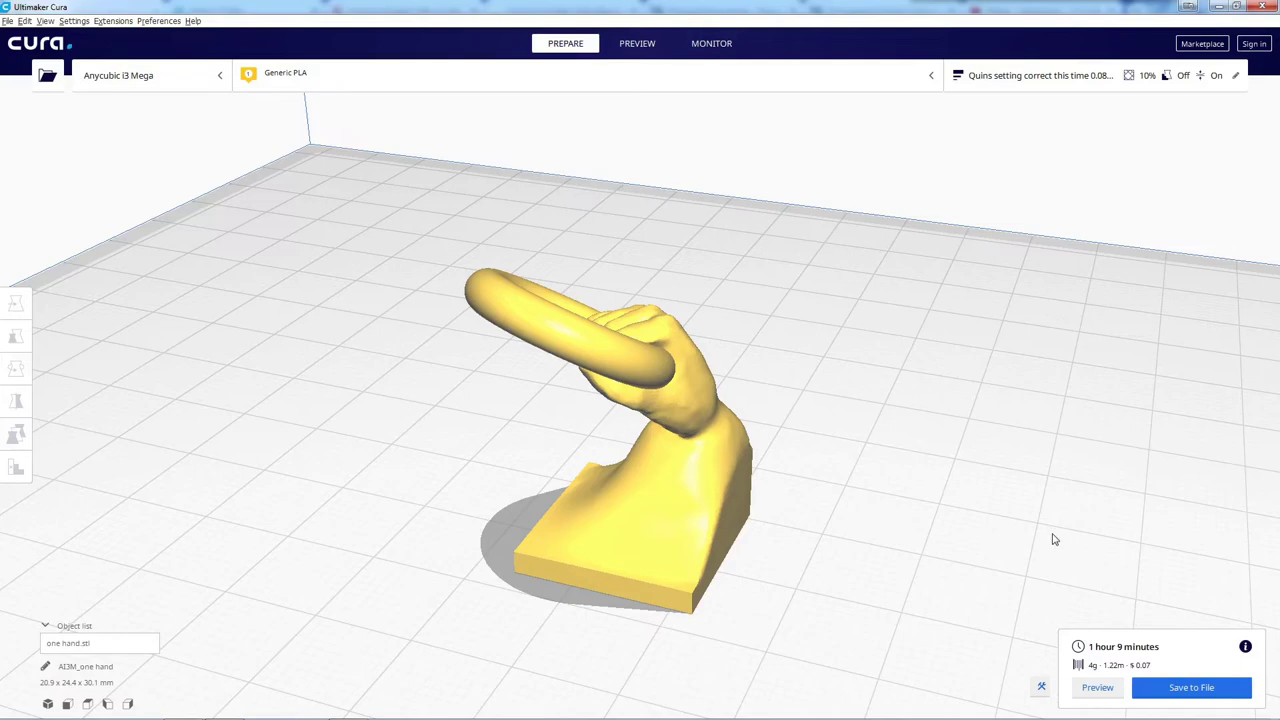
Step: Switch to the layer Preview and orbit around the hand to inspect its tree supports
left_click(1097, 688)
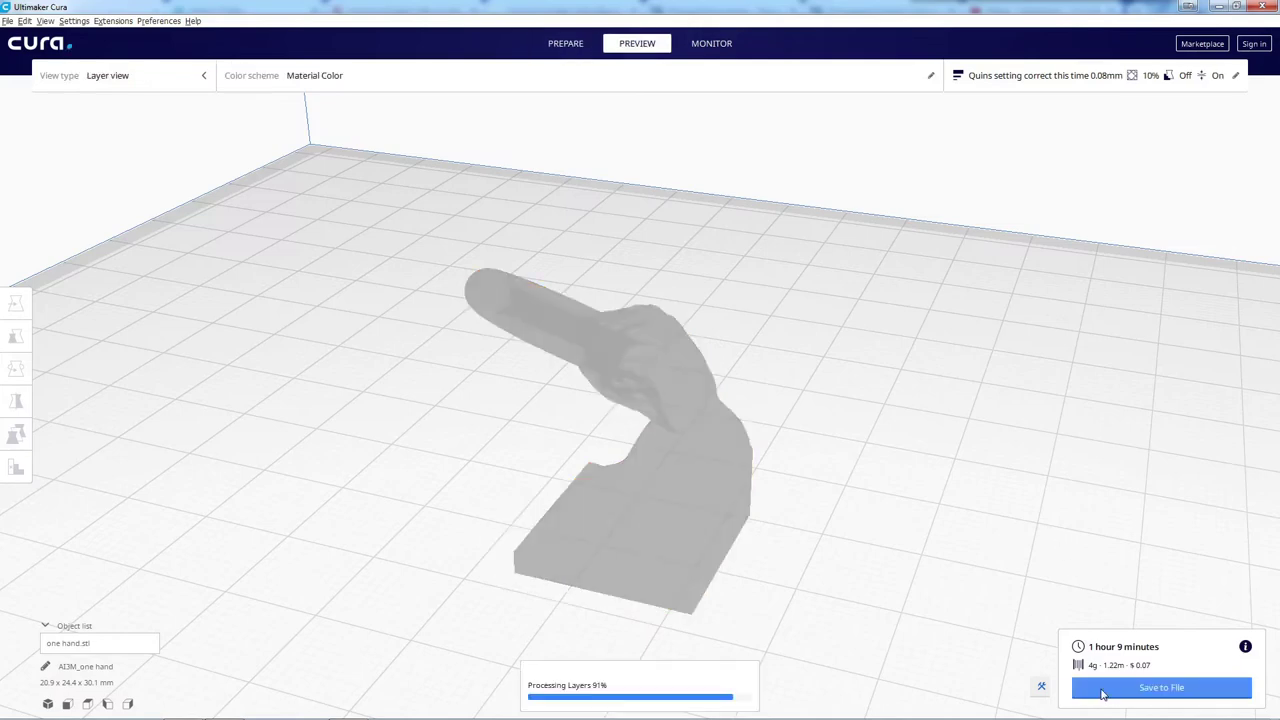
right_click_drag(731, 477, 636, 467)
scroll(636, 467, "down", 10)
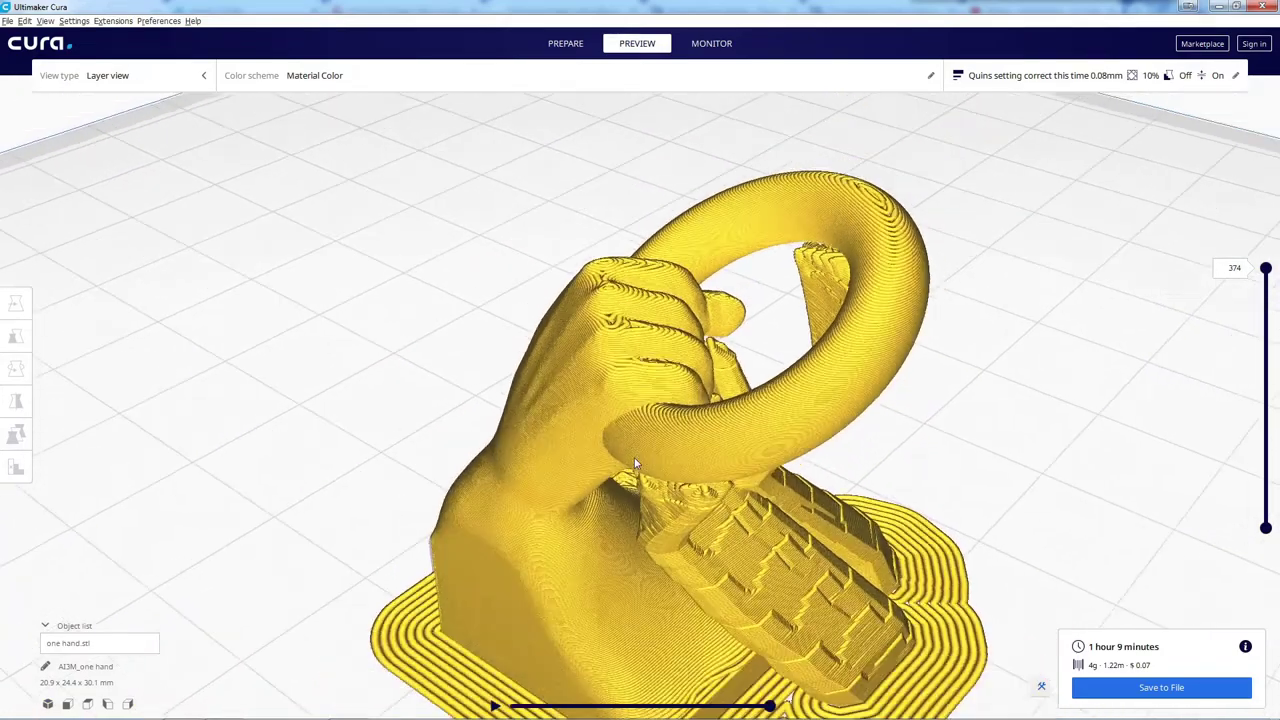
mouse_move(718, 500)
right_mouse_down()
mouse_move(800, 515)
mouse_move(663, 511)
mouse_move(709, 513)
right_mouse_up()
right_click_drag(936, 540, 560, 445)
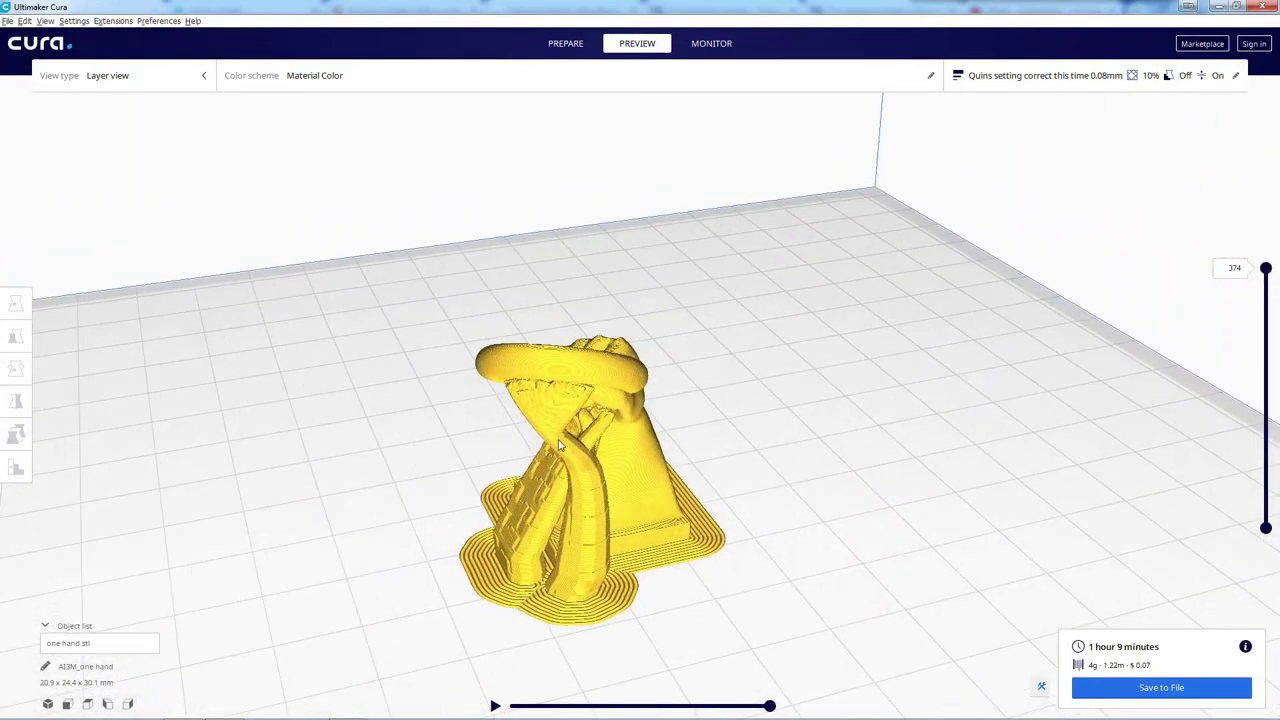